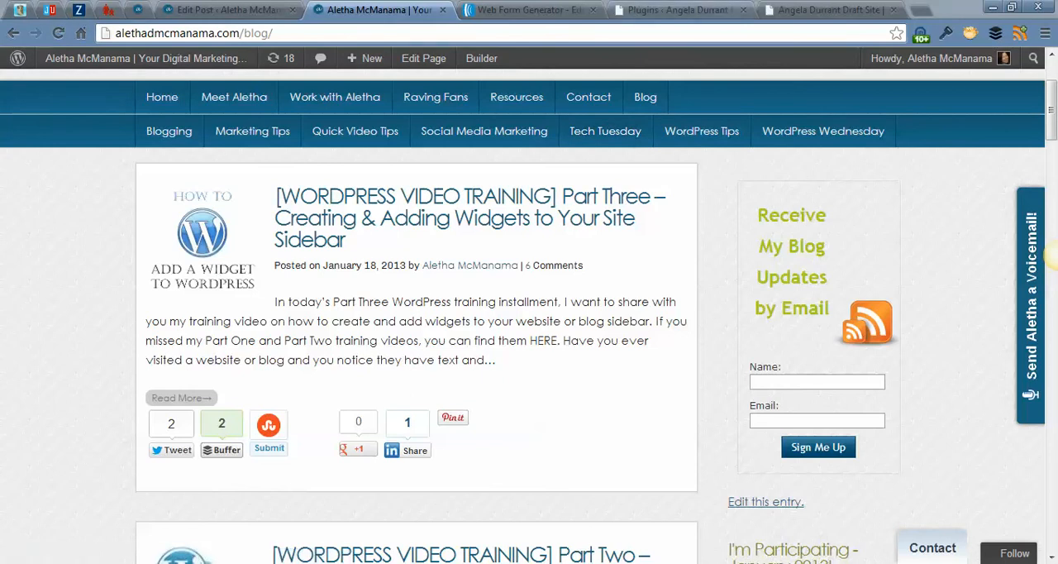
# - In the draft site's WordPress admin, add a new Text widget as the first item of Sidebar 1
pyautogui.click(684, 10)
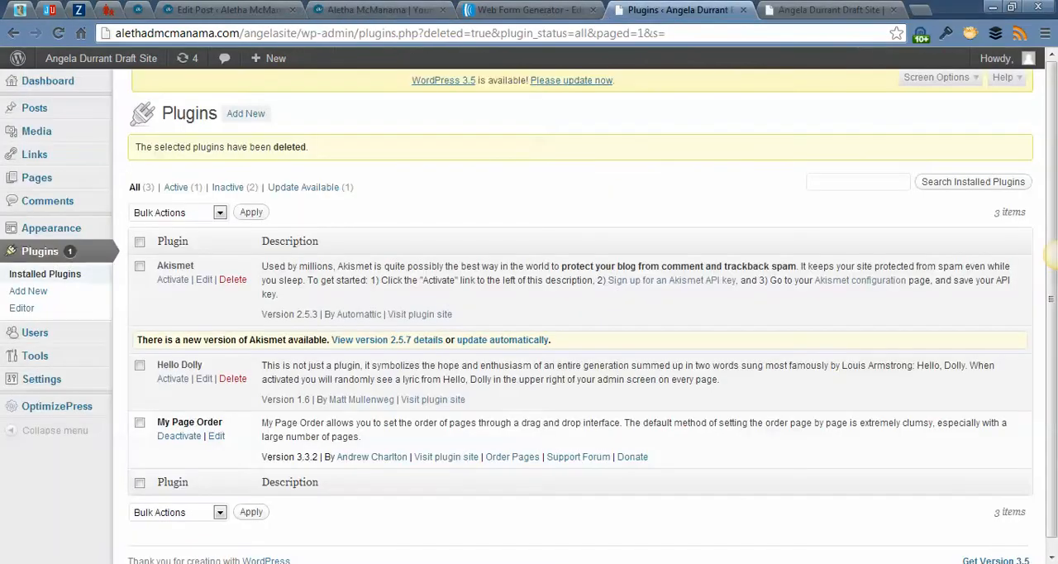
pyautogui.moveTo(52, 228)
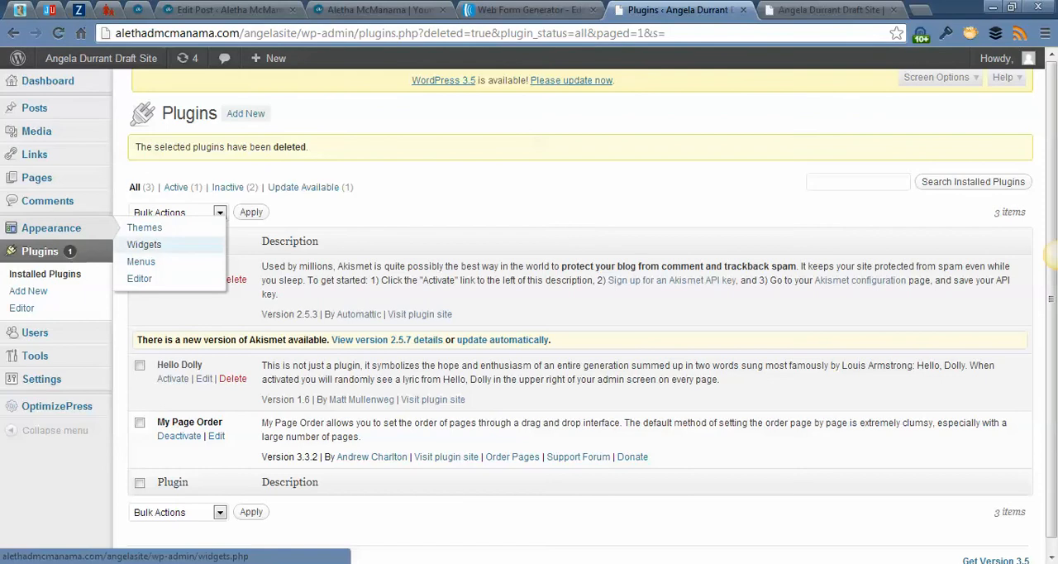
pyautogui.click(143, 244)
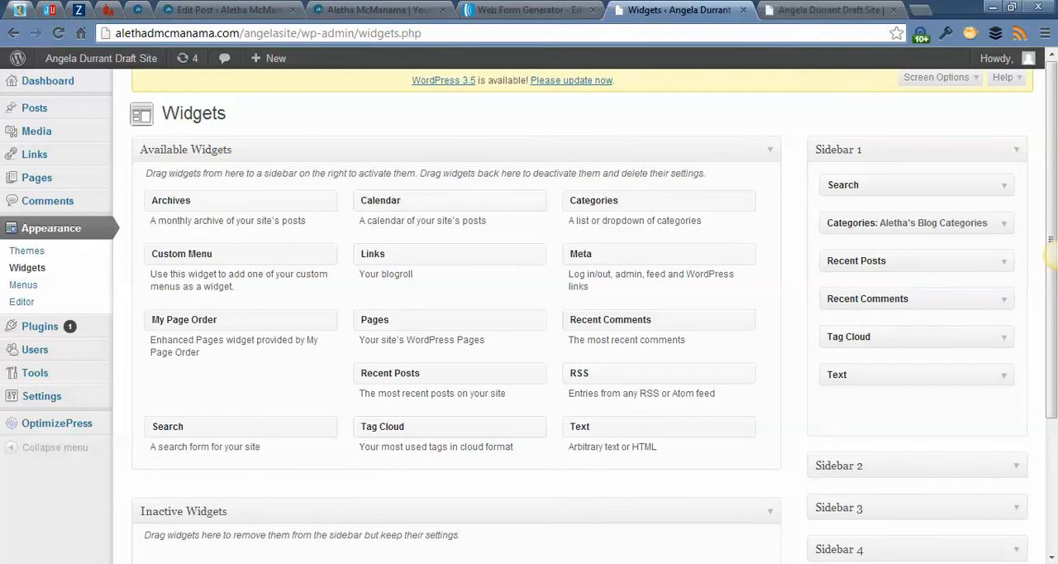
pyautogui.moveTo(580, 425); pyautogui.dragTo(839, 177)
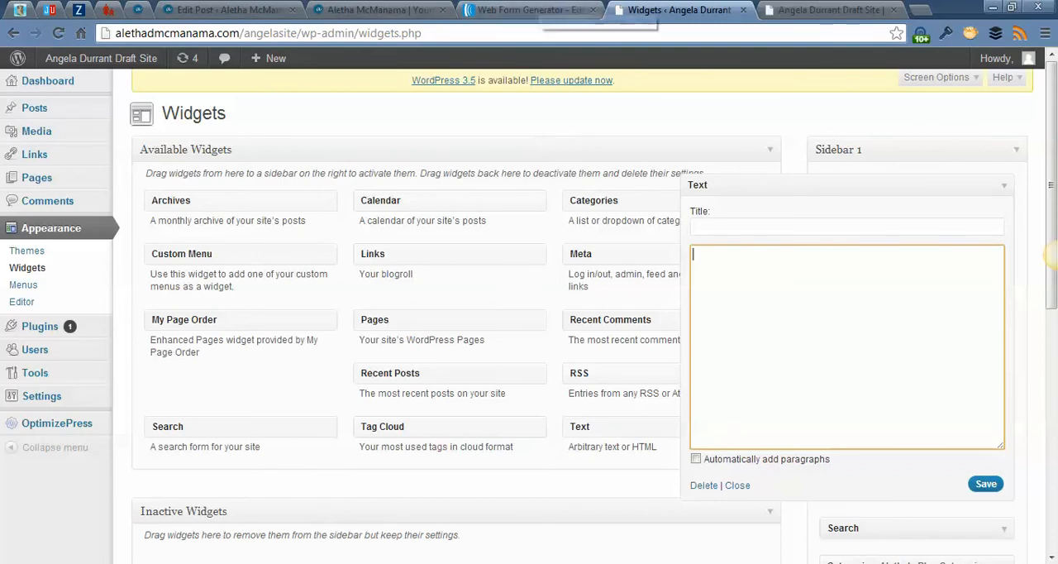
# - Switch to AWeber and copy the JavaScript snippet for publishing the blog-updates web form as a self-installed form
pyautogui.click(529, 9)
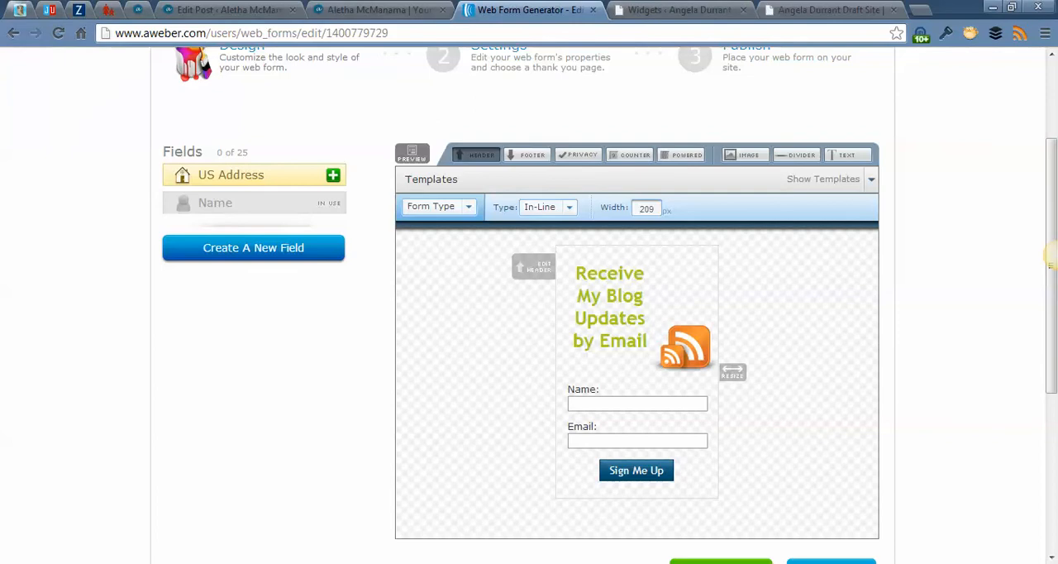
pyautogui.scroll(1, 637, 330)
pyautogui.click(747, 123)
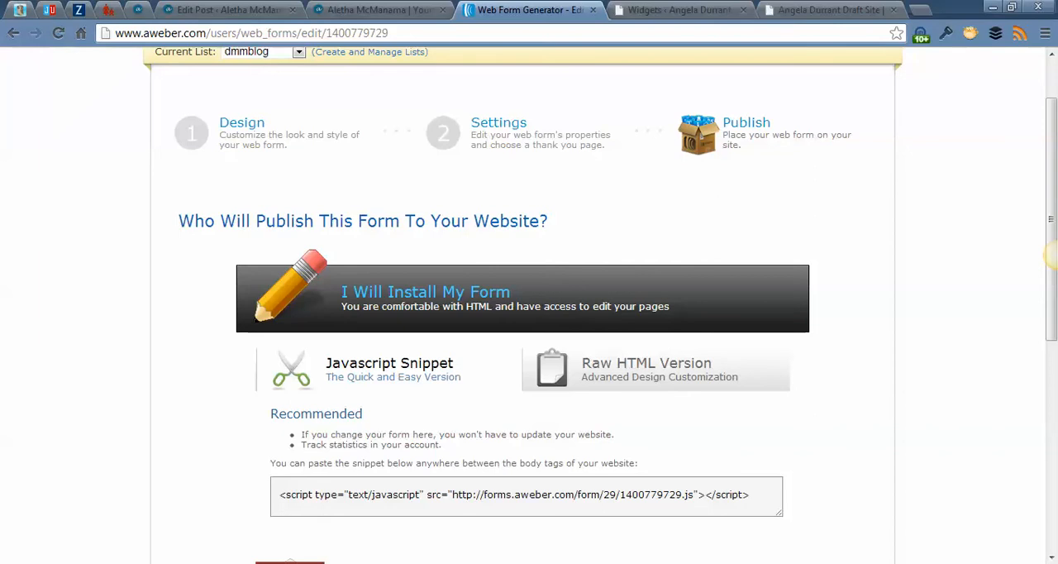
pyautogui.click(587, 496)
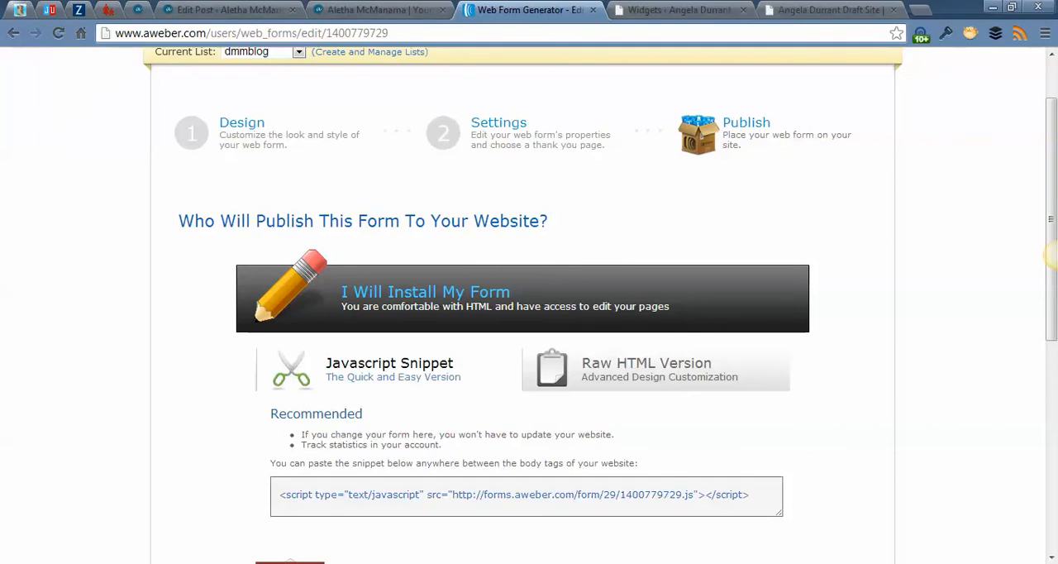
pyautogui.rightClick(587, 497)
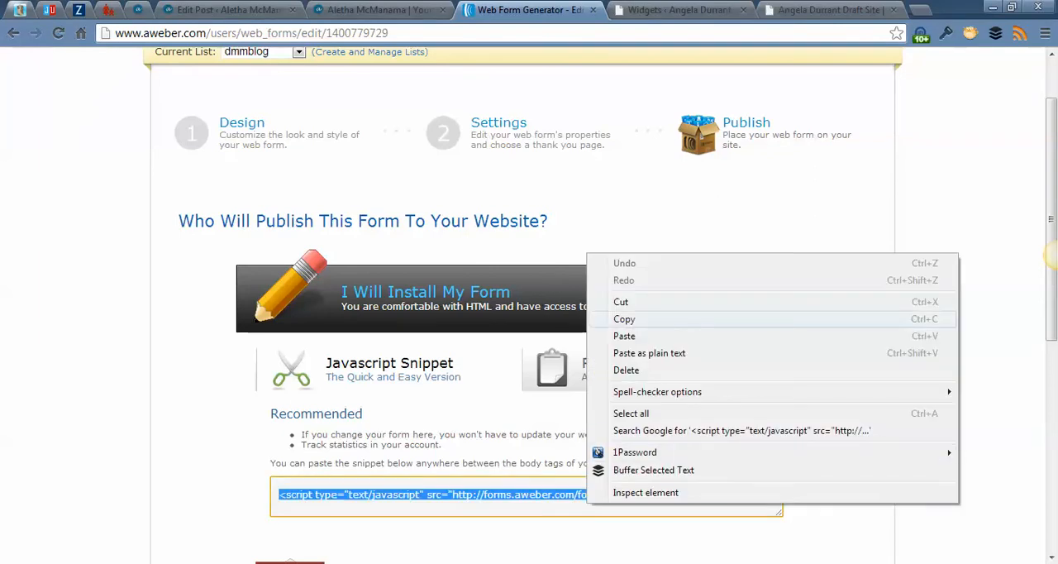
pyautogui.click(625, 319)
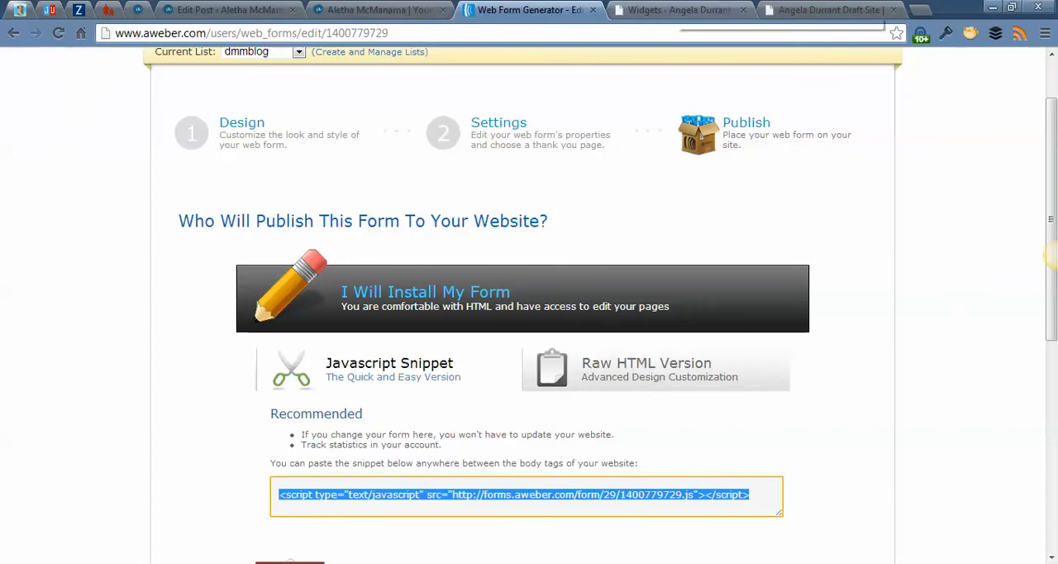
# - Paste the form snippet into the new WordPress Text widget, save it, and reload the draft site to check the sidebar
pyautogui.click(678, 10)
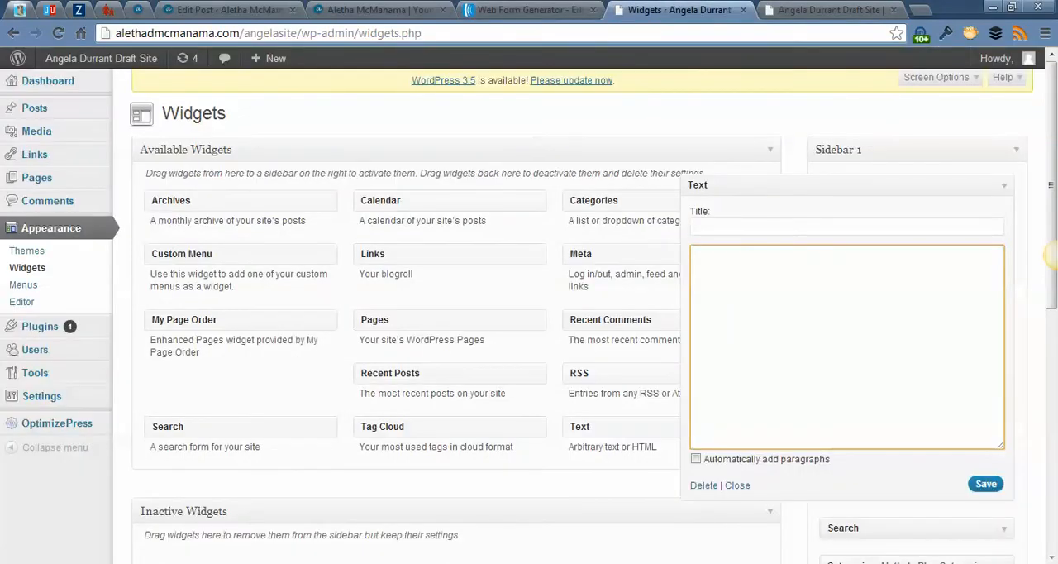
pyautogui.rightClick(792, 259)
pyautogui.click(830, 341)
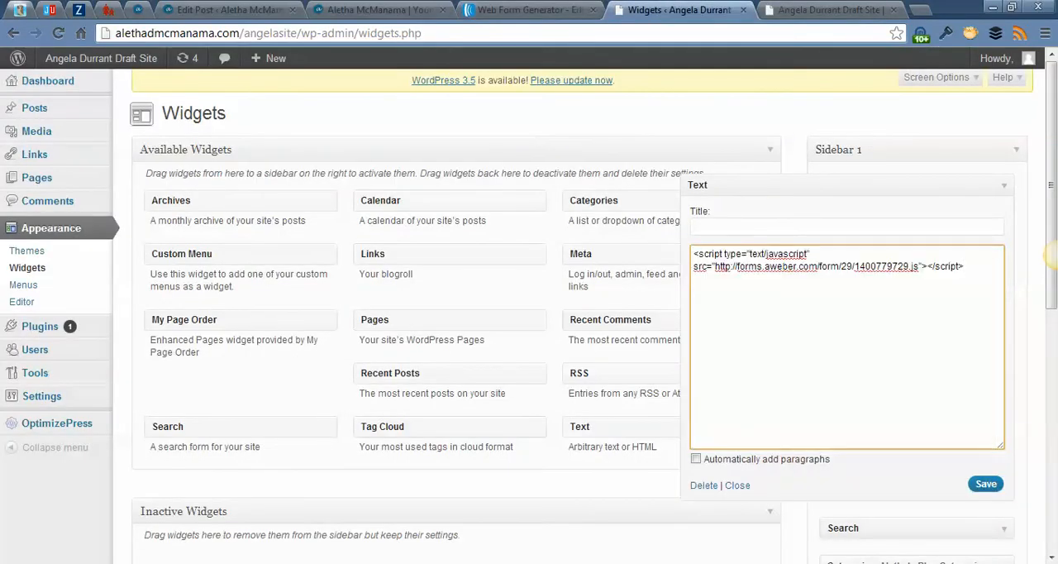
pyautogui.click(986, 484)
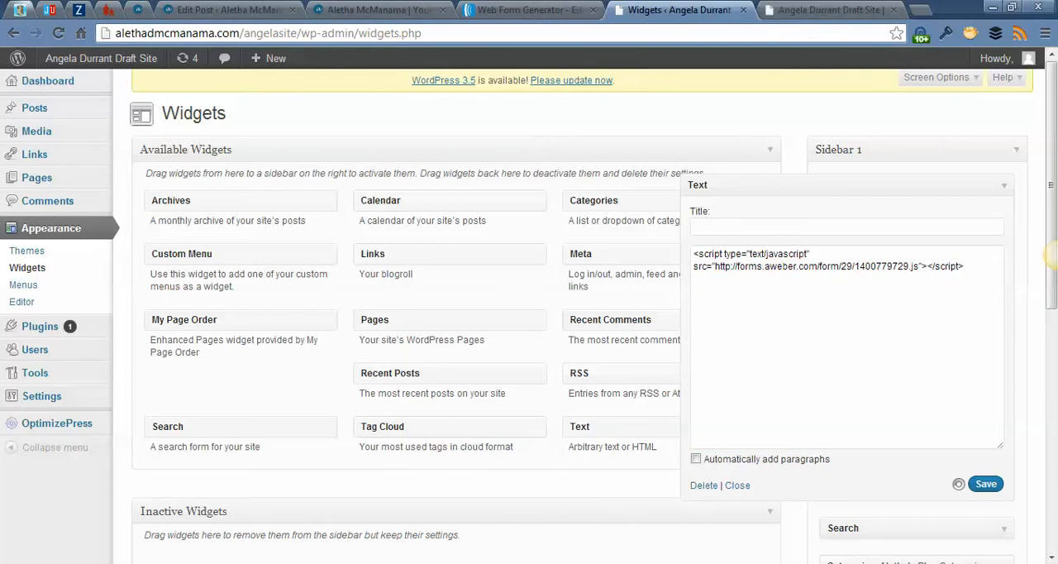
pyautogui.click(827, 10)
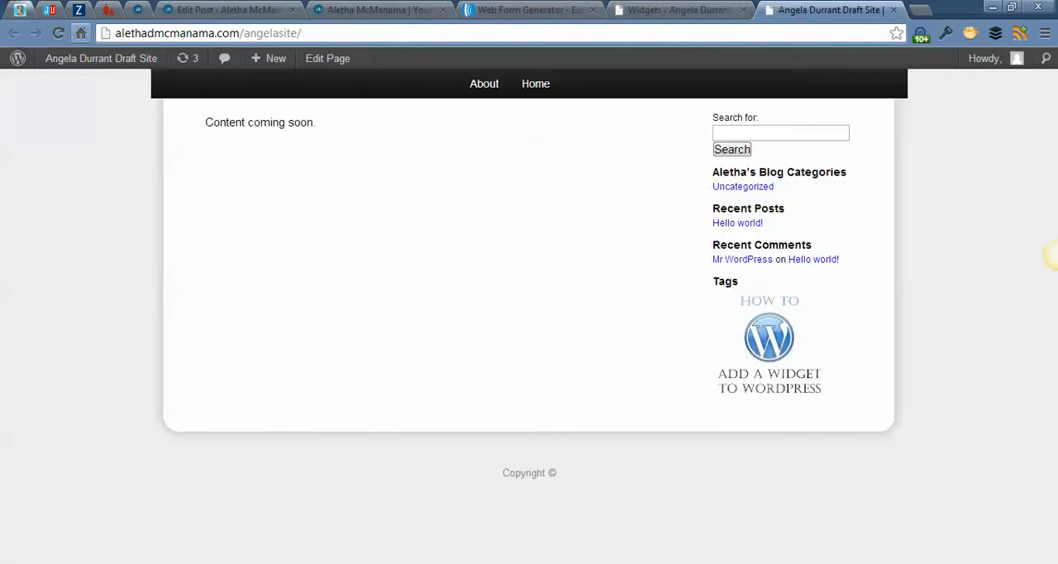
pyautogui.click(58, 33)
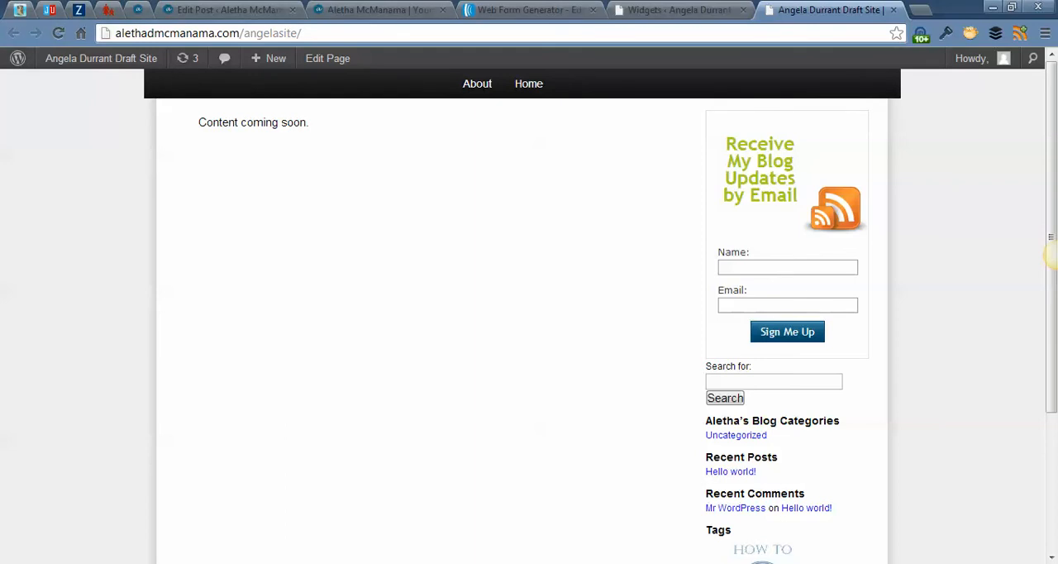
# - Delete the Text widget holding the form snippet from Sidebar 1 and reload the draft site to check the sidebar
pyautogui.hotkey('ctrl', 'shift', 'Tab')
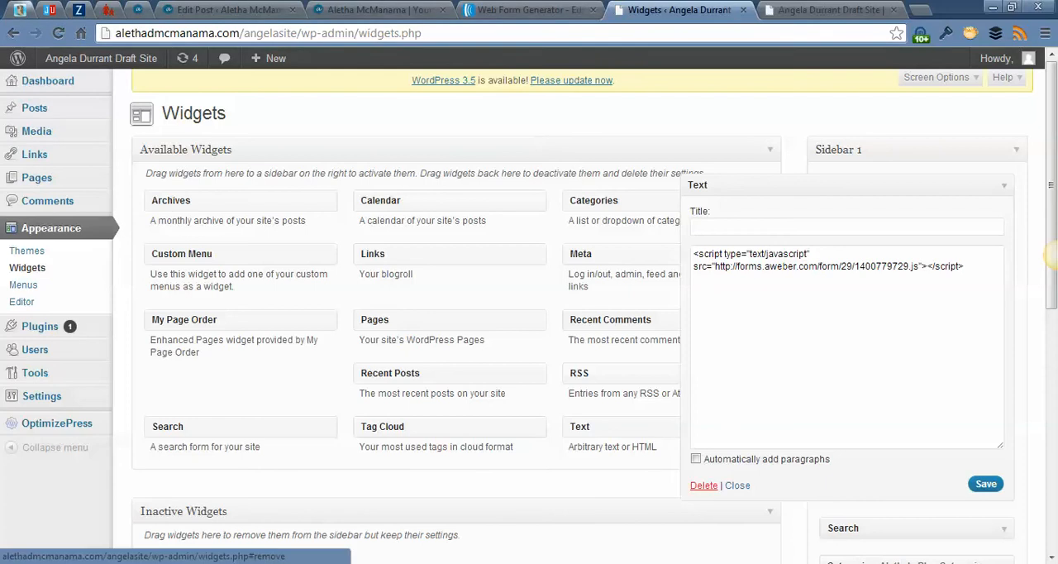
pyautogui.click(704, 486)
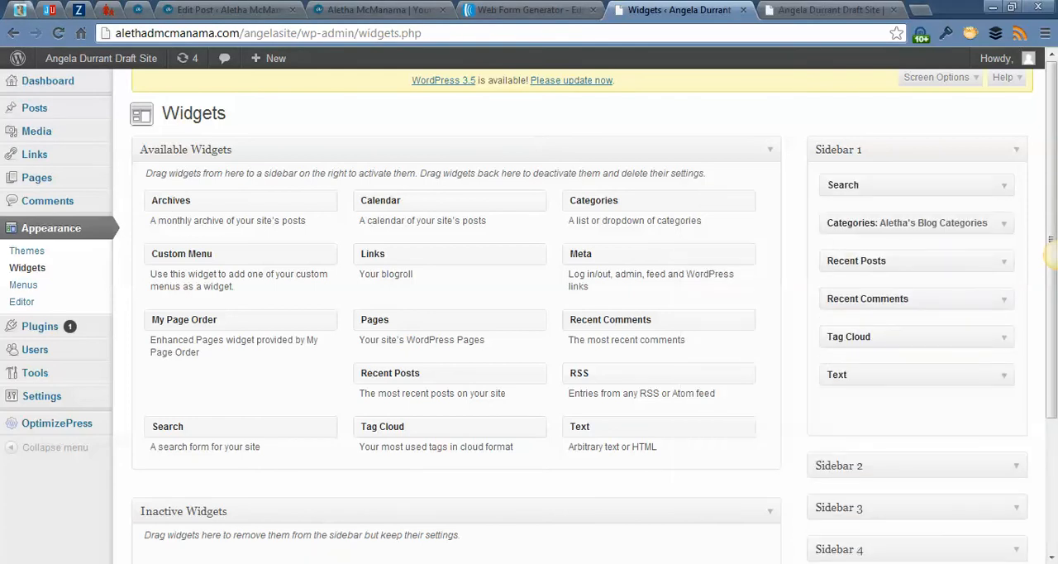
pyautogui.click(833, 10)
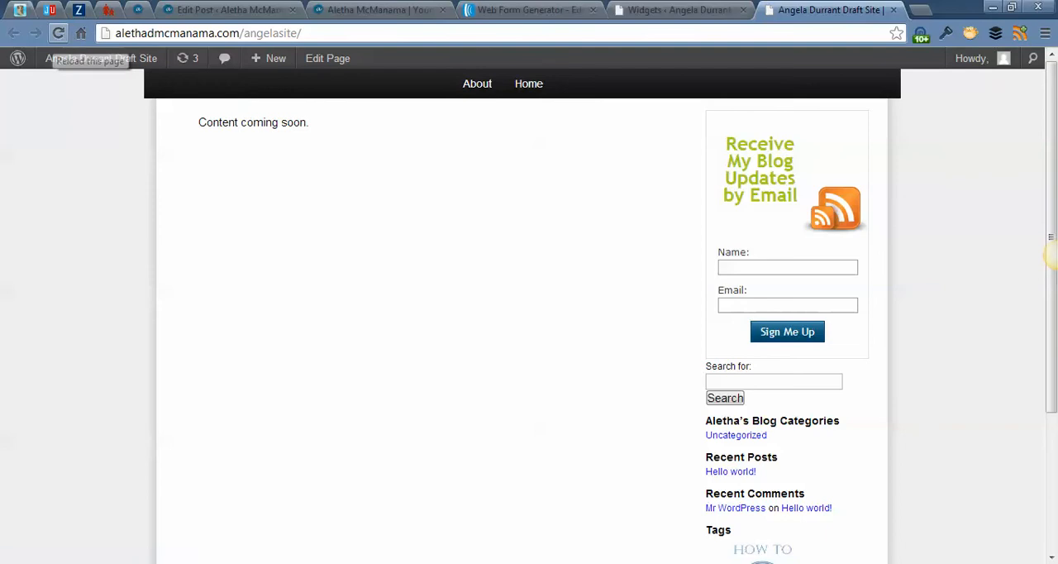
pyautogui.click(57, 33)
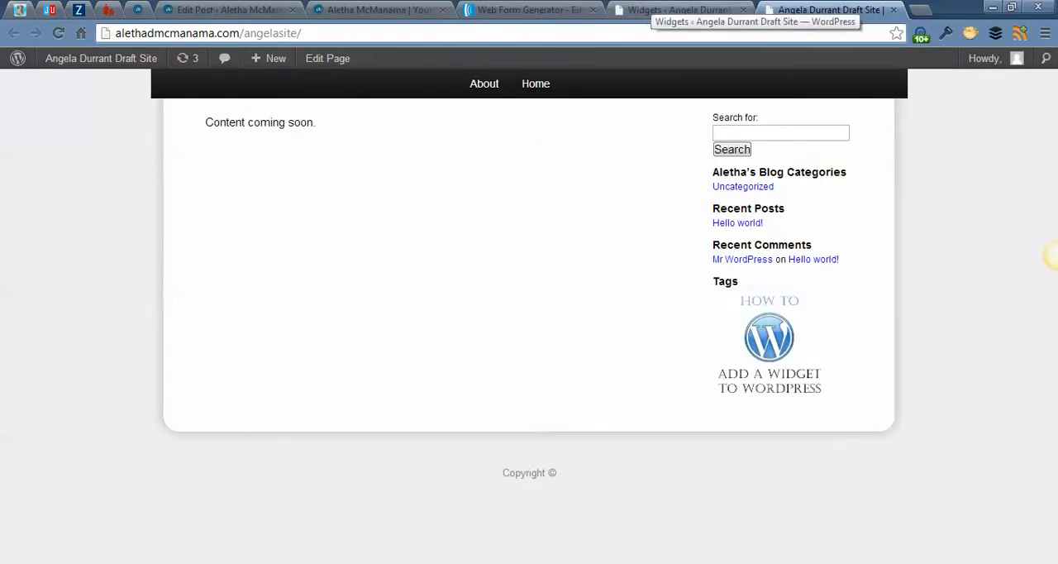
# - Search for new WordPress plugins with the term "aweber"
pyautogui.click(678, 10)
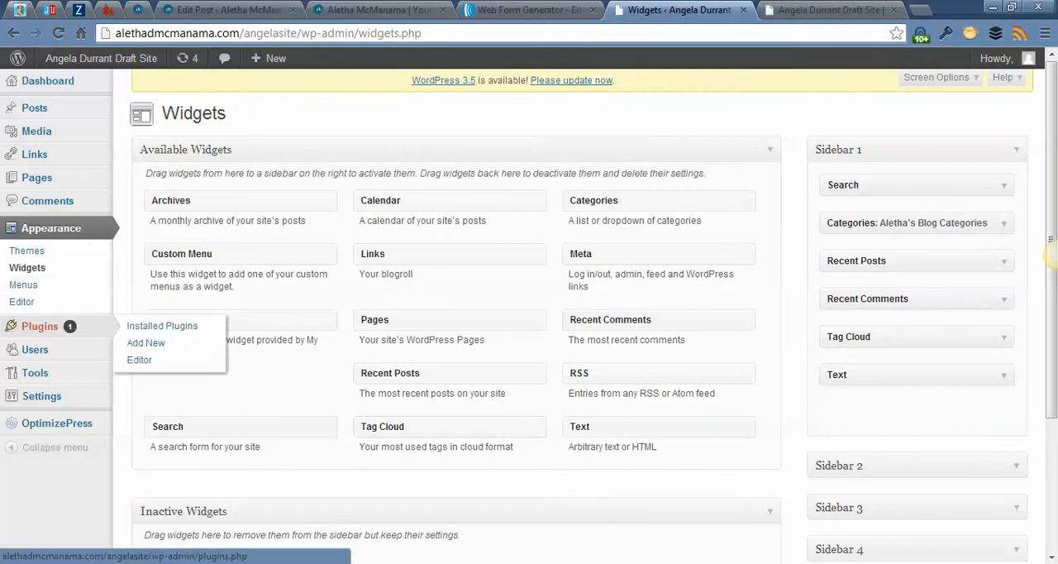
pyautogui.click(145, 342)
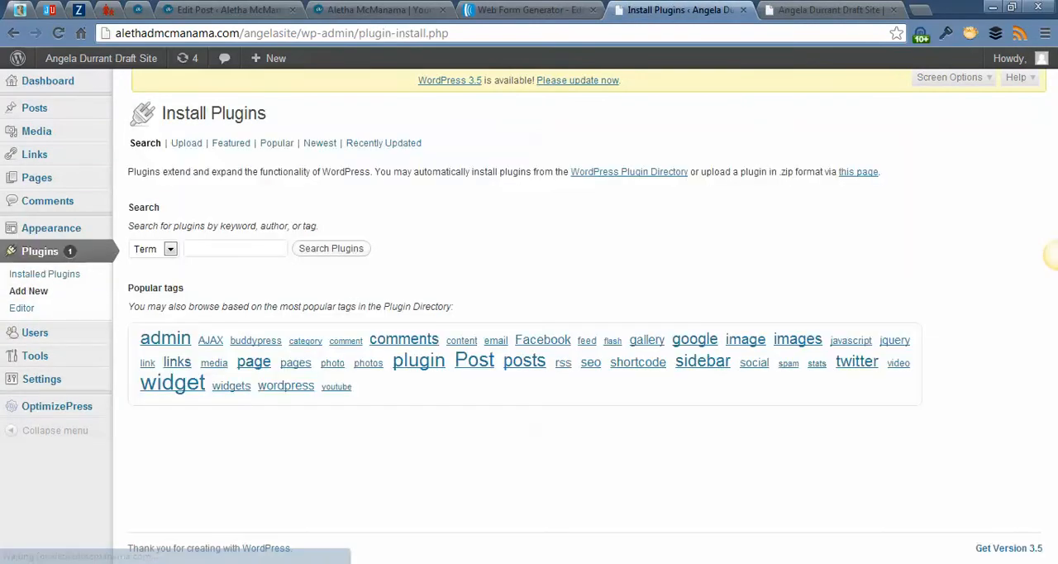
pyautogui.write('a')
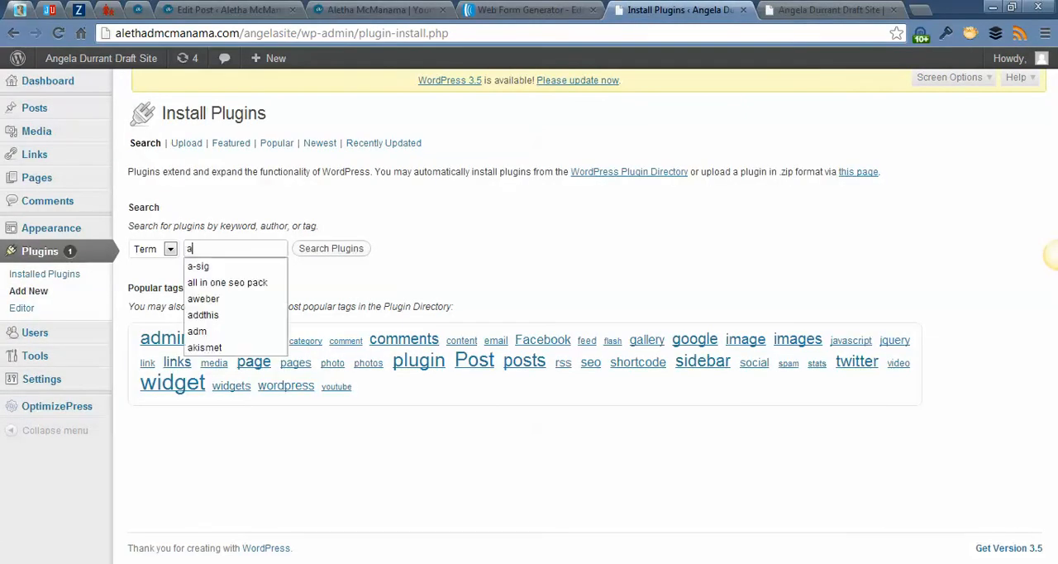
pyautogui.write('weber')
pyautogui.press('Down')
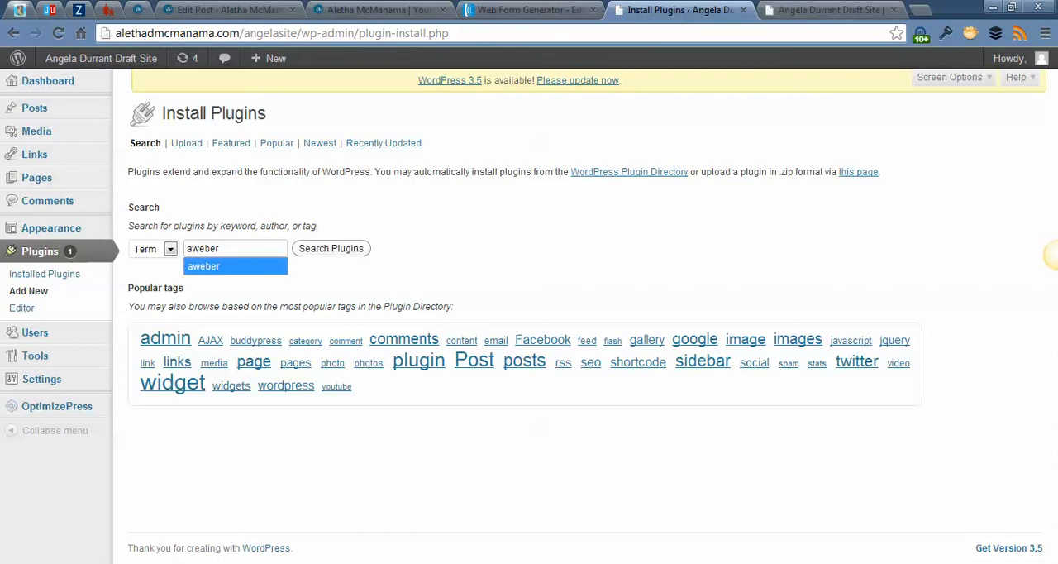
pyautogui.press('Return')
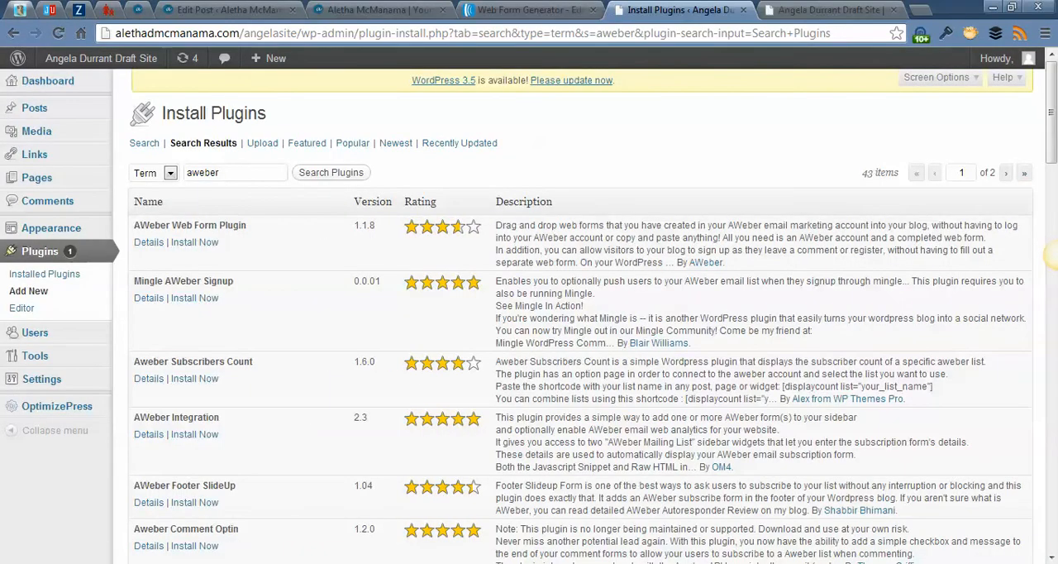
# - Install and activate the AWeber Web Form Plugin, and open its AWeber Web Form options page
pyautogui.click(194, 242)
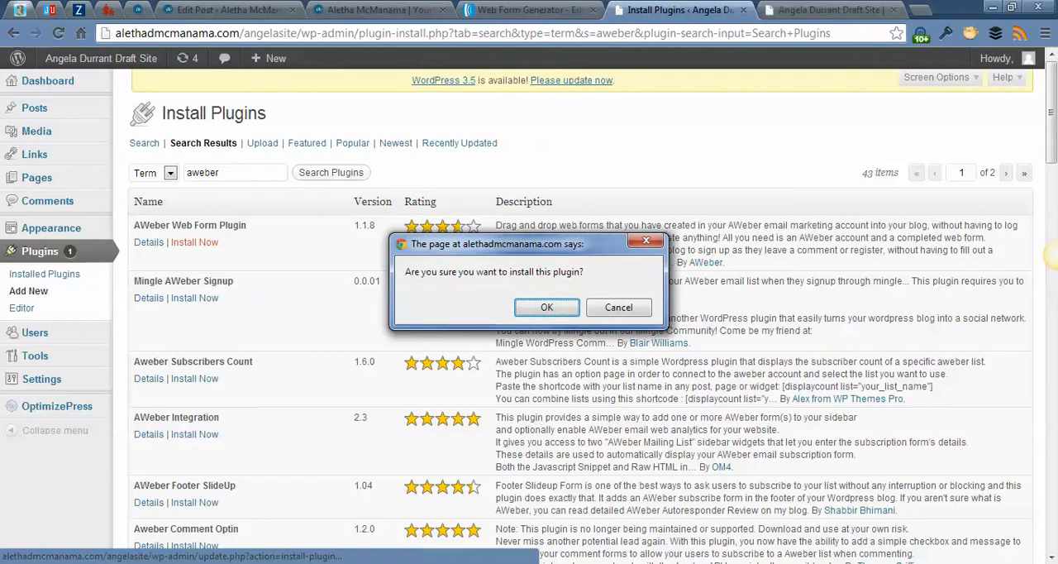
pyautogui.press('Return')
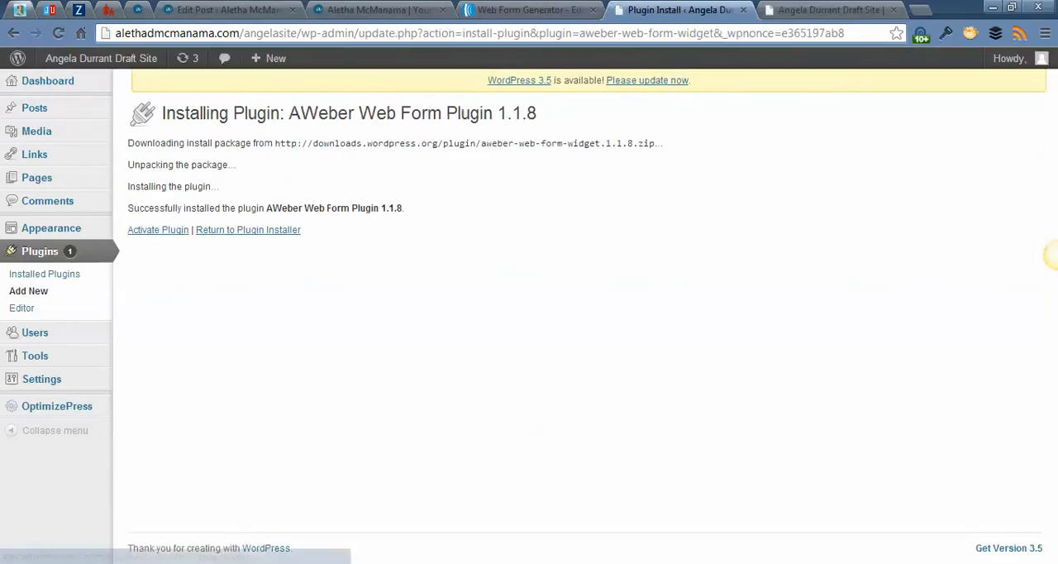
pyautogui.click(158, 230)
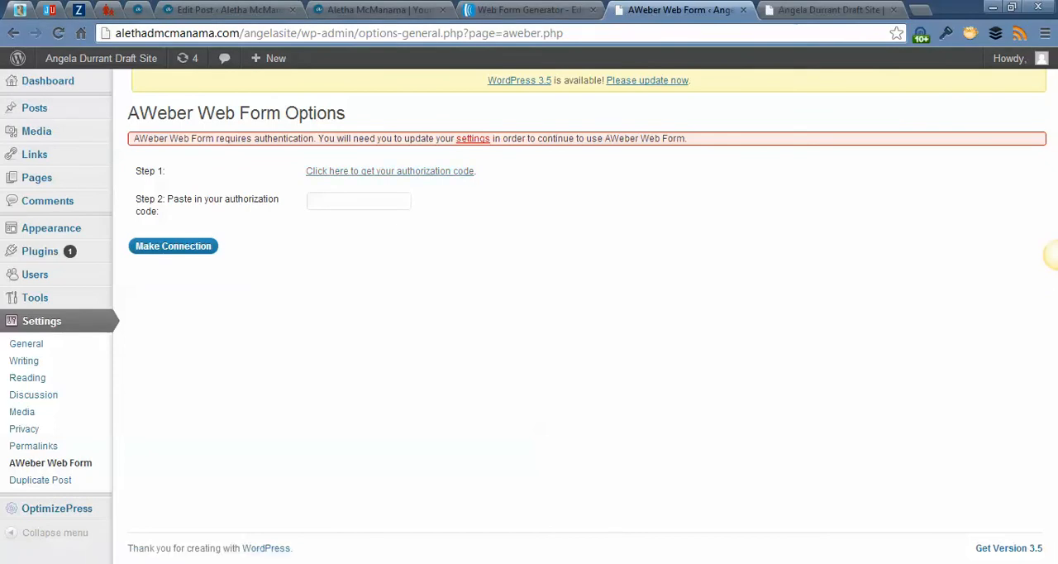
# - Try to connect the plugin to AWeber by pasting the authorization code stored in Notepad into the authorization code field
pyautogui.hotkey('alt', 'Tab')
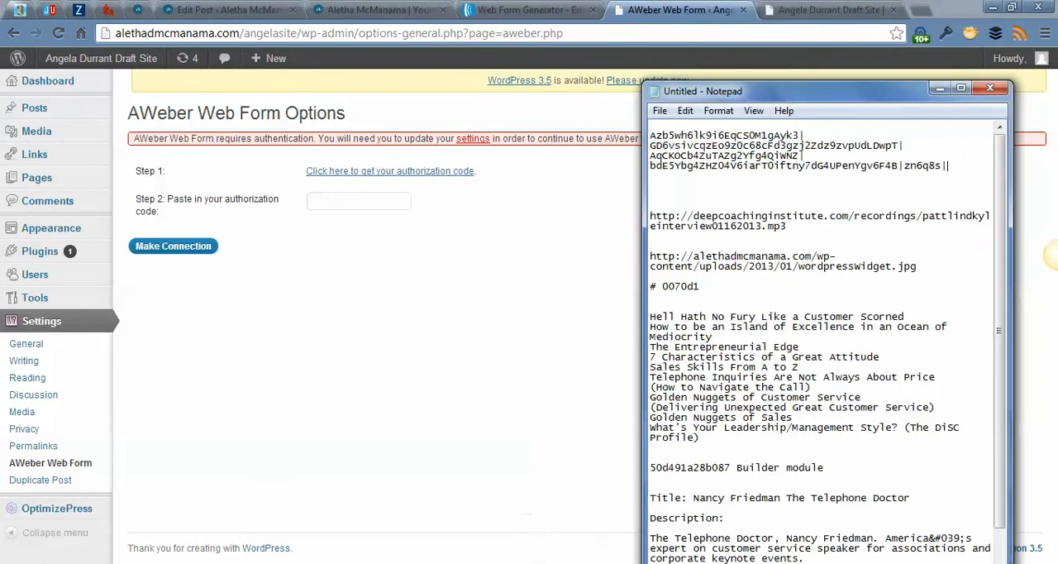
pyautogui.moveTo(650, 135); pyautogui.dragTo(651, 191)
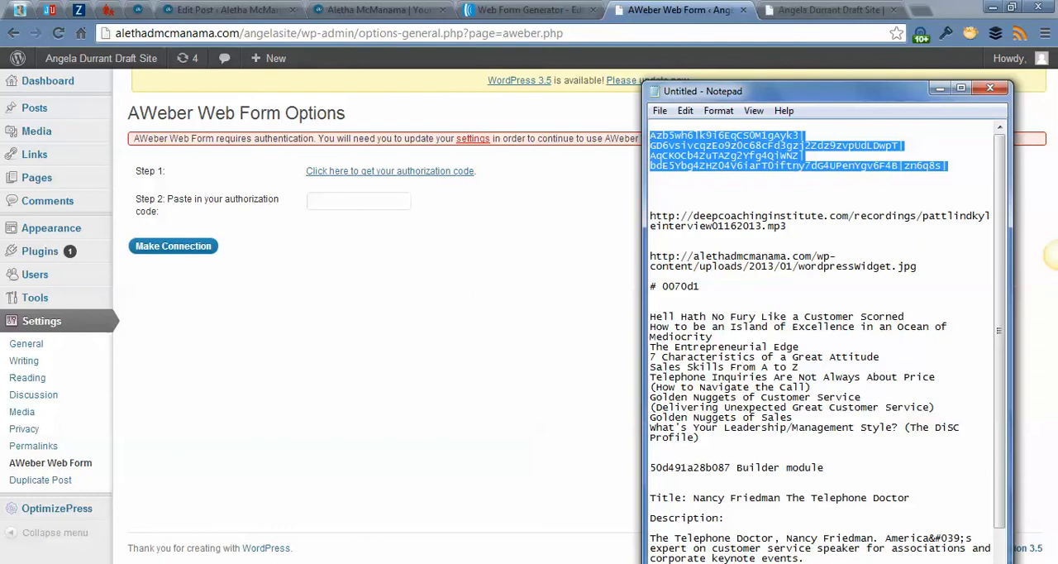
pyautogui.hotkey('alt', 'Tab')
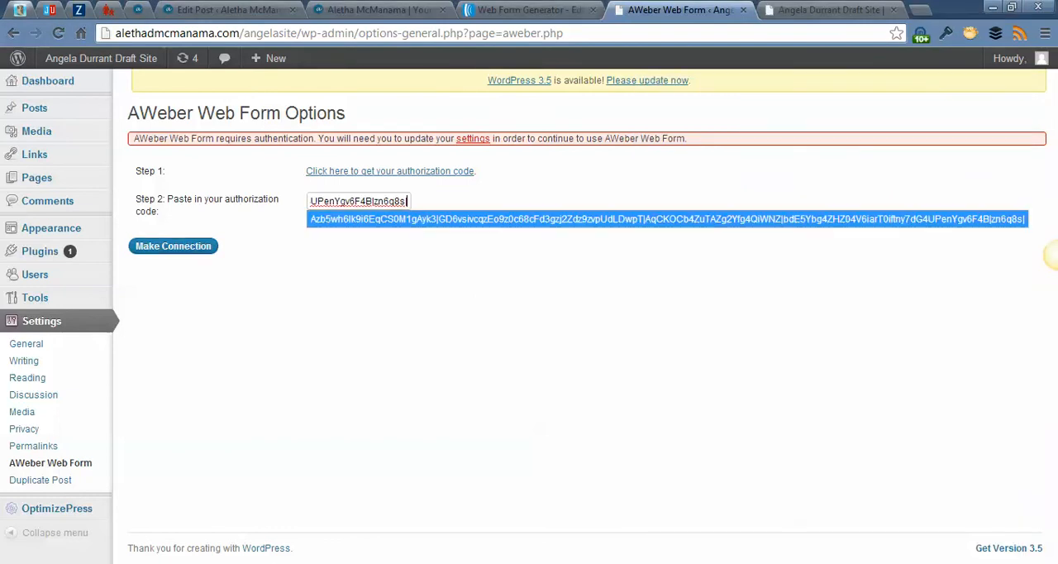
pyautogui.click(172, 246)
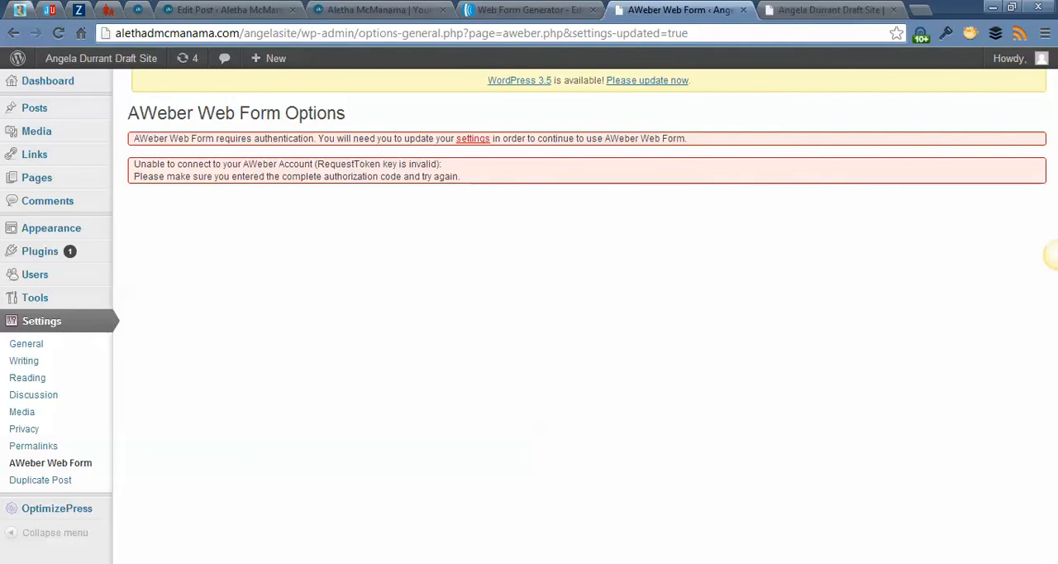
# - Request a new authorization code from the plugin settings, allow the widget access to the AWeber account, and copy the code
pyautogui.click(473, 139)
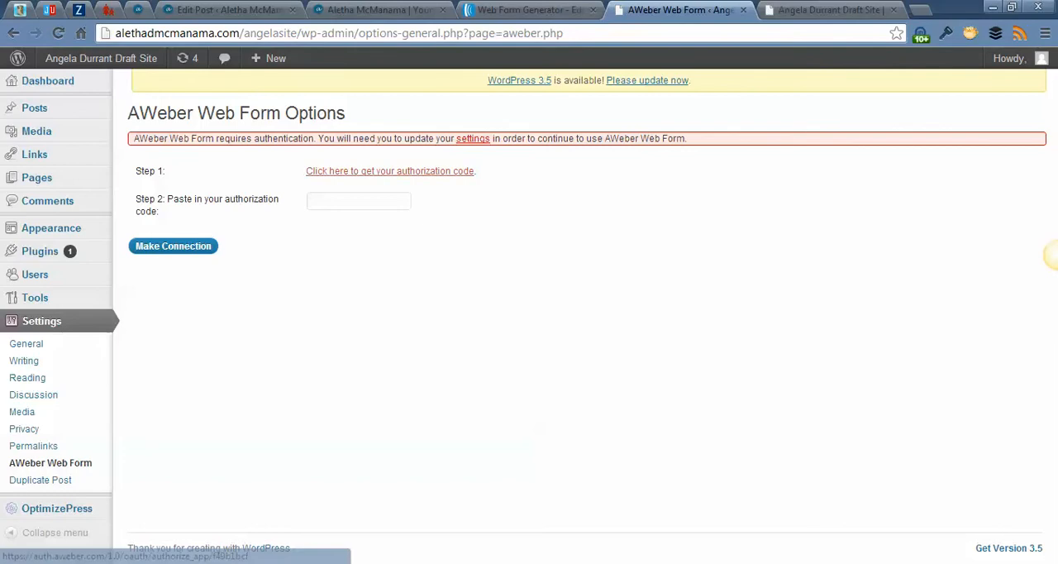
pyautogui.click(390, 170)
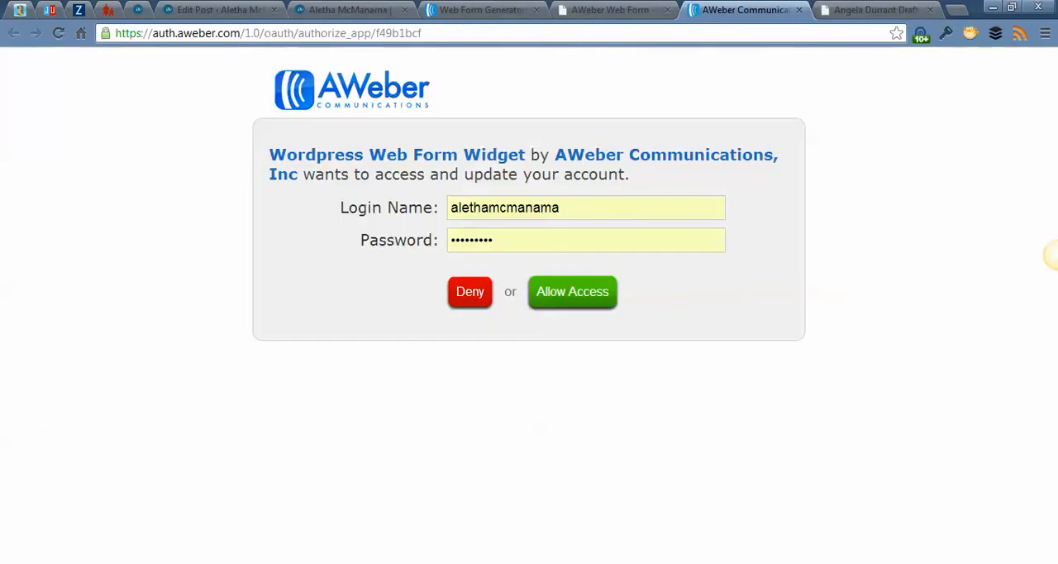
pyautogui.click(572, 292)
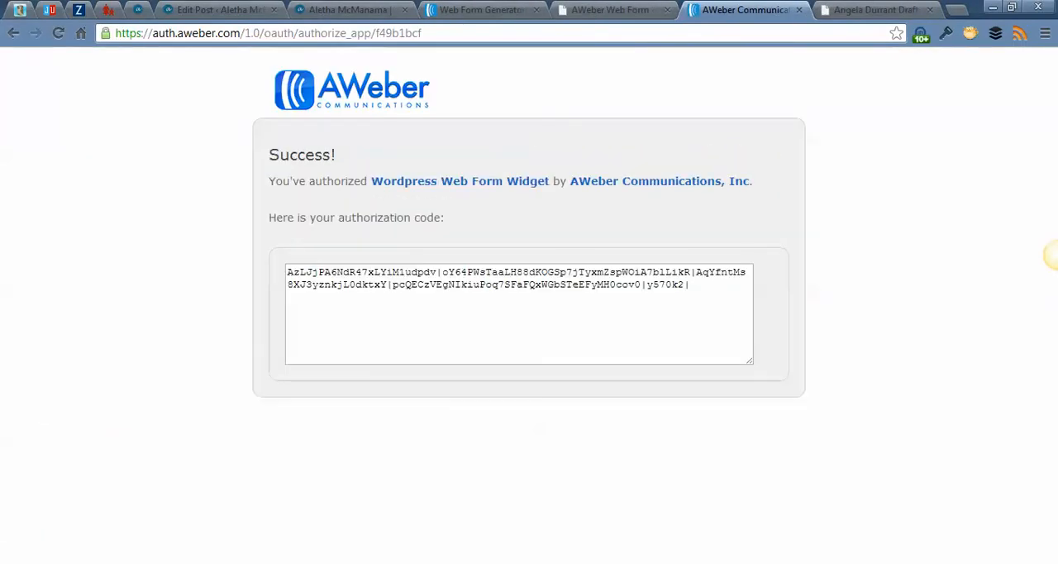
pyautogui.moveTo(693, 285); pyautogui.dragTo(287, 271)
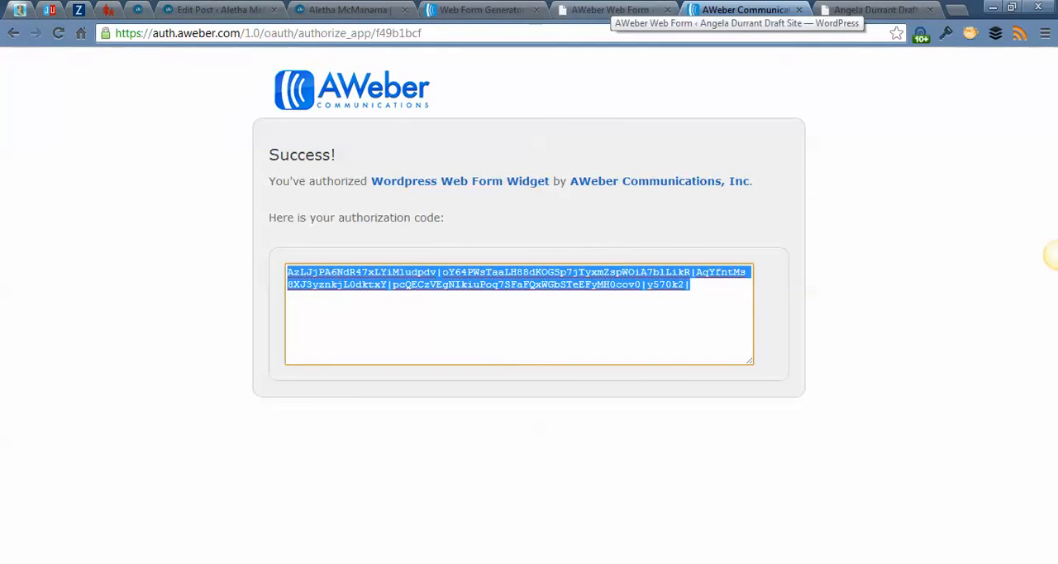
# - Paste the copied authorization code into the AWeber Web Form options and make the connection to the AWeber account
pyautogui.click(610, 10)
pyautogui.click(358, 201)
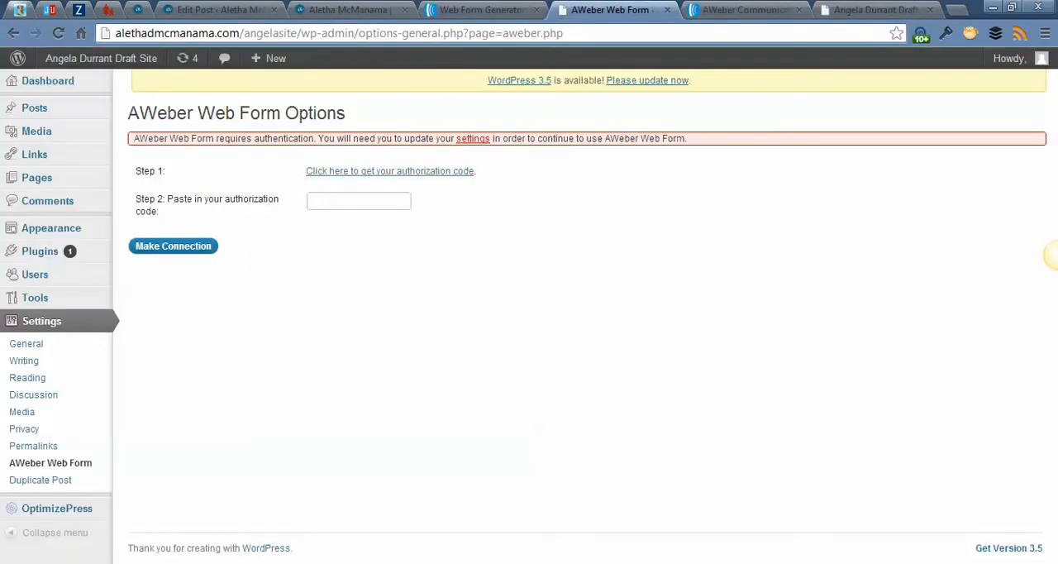
pyautogui.hotkey('ctrl', 'v')
pyautogui.click(173, 245)
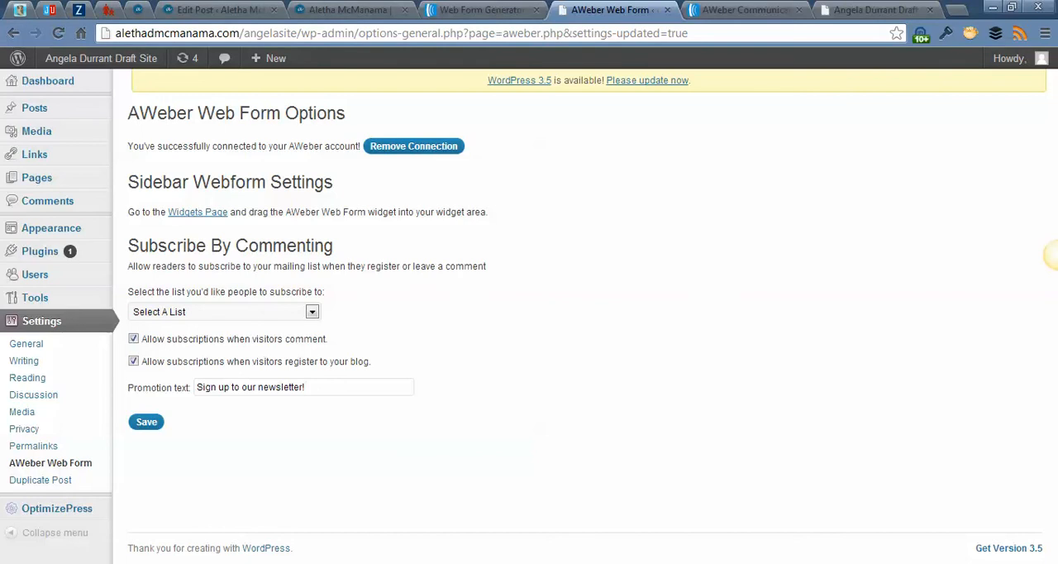
# - Set Subscribe By Commenting to the dmmblog list with the promotion text "Sign up to my blog!" and save the settings
pyautogui.click(312, 311)
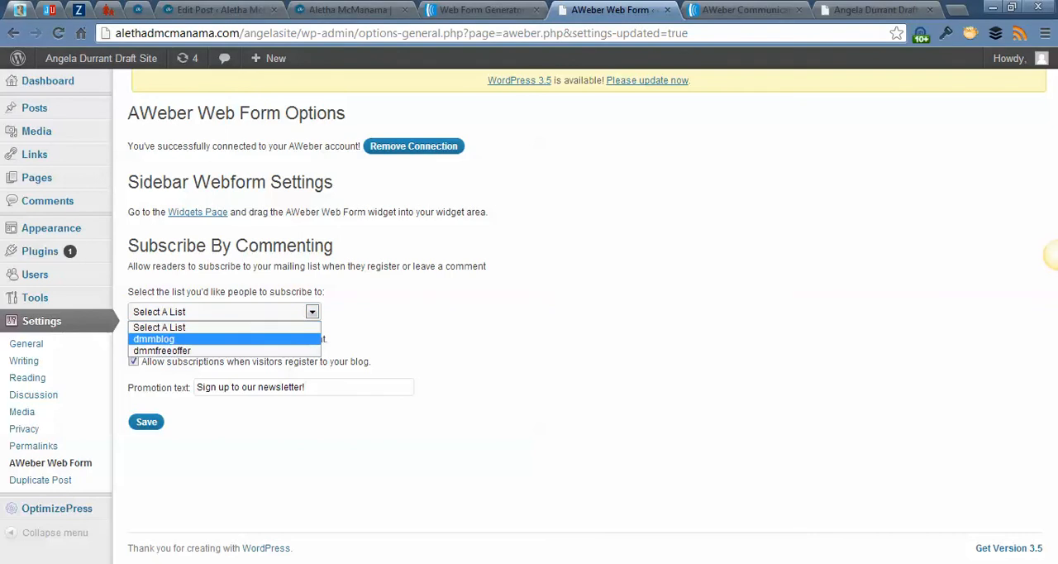
pyautogui.click(166, 339)
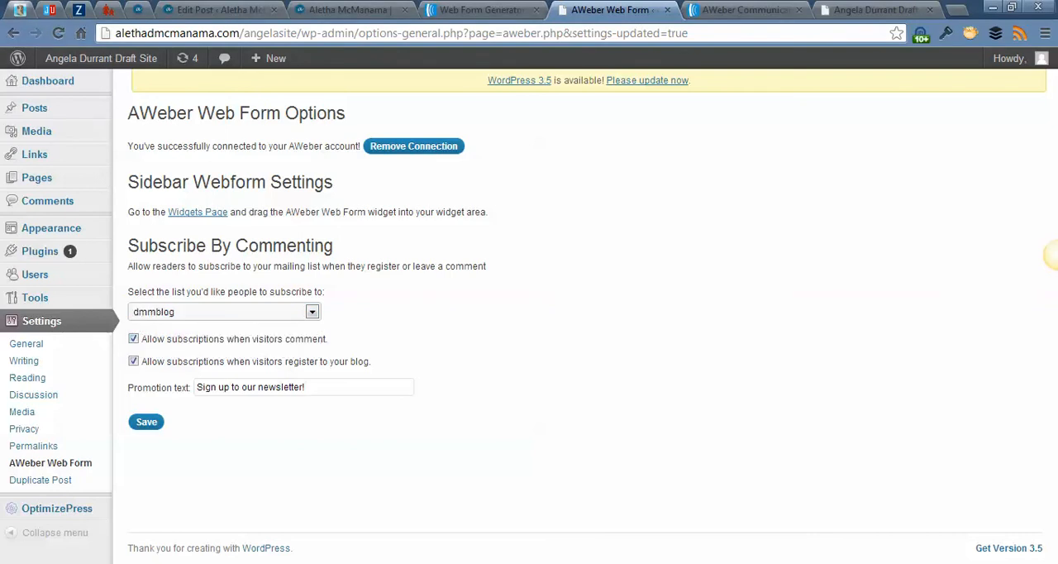
pyautogui.moveTo(242, 388); pyautogui.dragTo(304, 387)
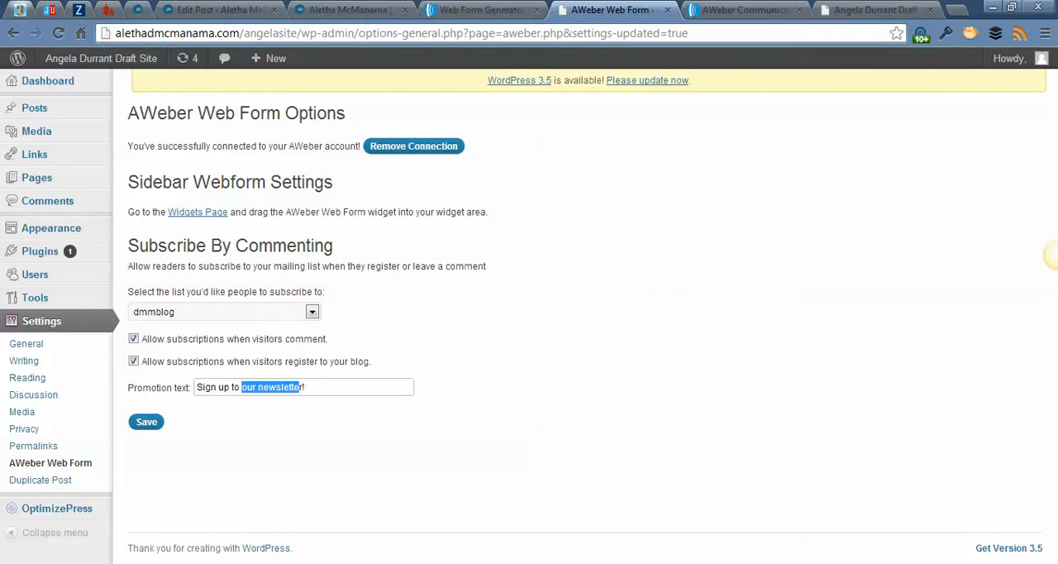
pyautogui.press('BackSpace')
pyautogui.write('m')
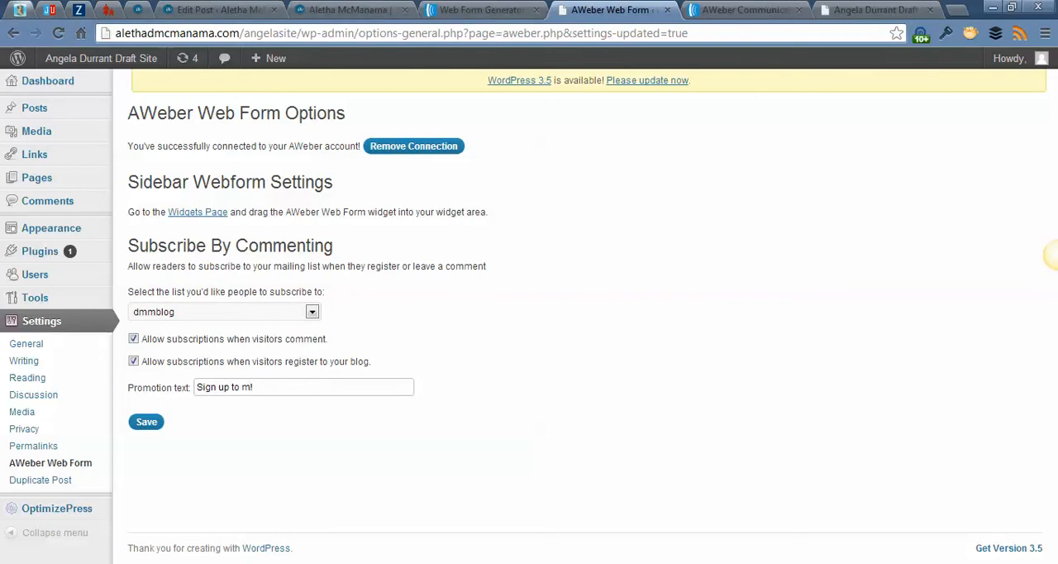
pyautogui.write('y blog!')
pyautogui.click(146, 422)
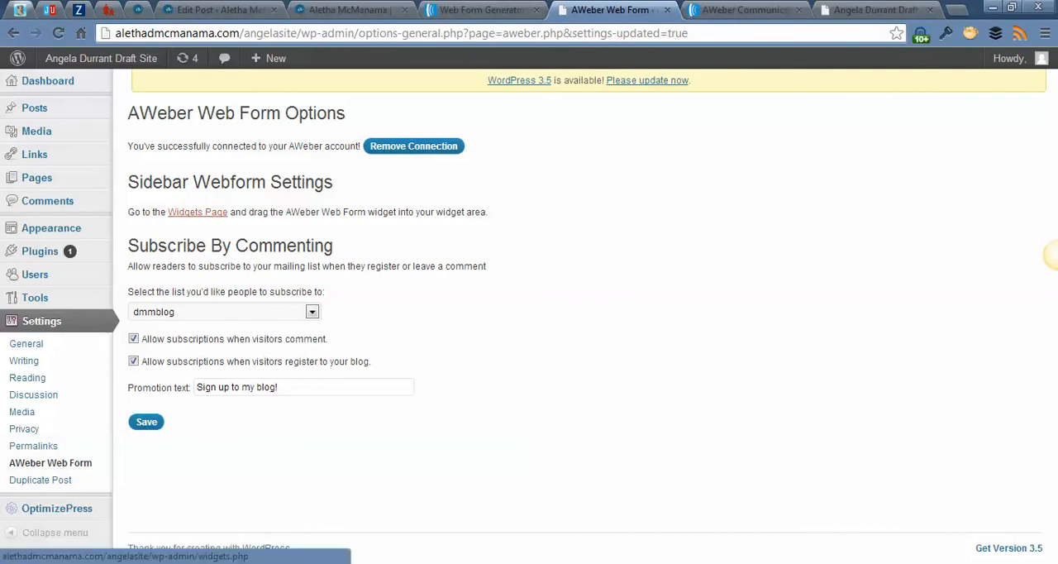
# - Add the AWeber Web Form widget above Search in Sidebar 1 and select dmmblog as its list
pyautogui.click(198, 212)
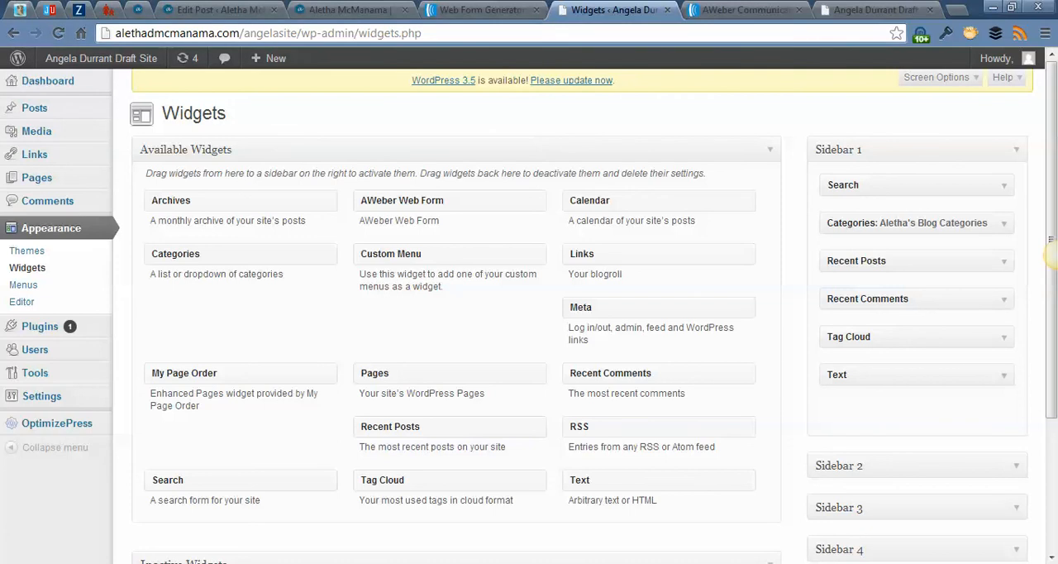
pyautogui.moveTo(402, 200); pyautogui.dragTo(887, 174)
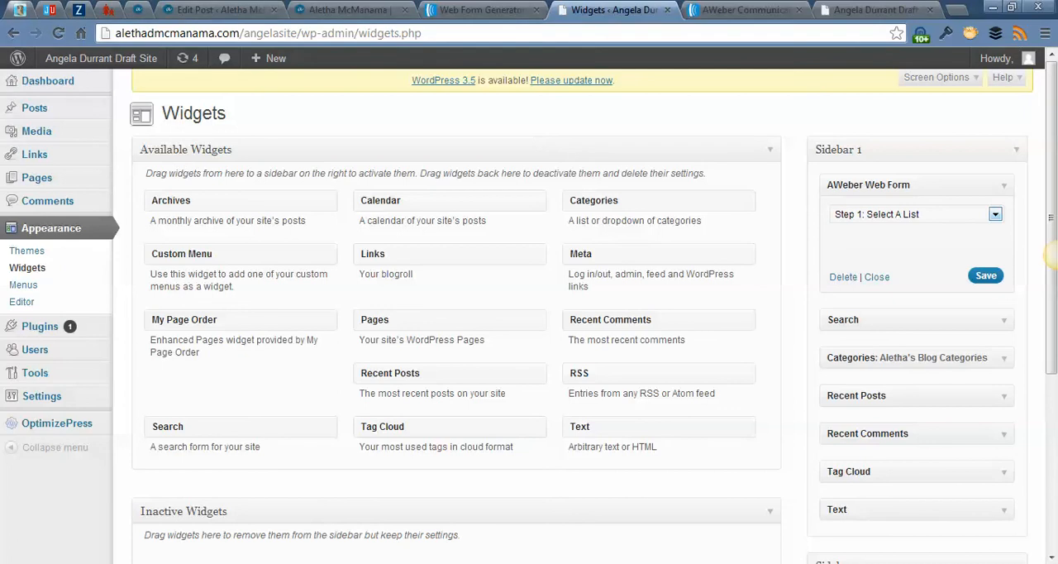
pyautogui.click(996, 214)
pyautogui.click(852, 239)
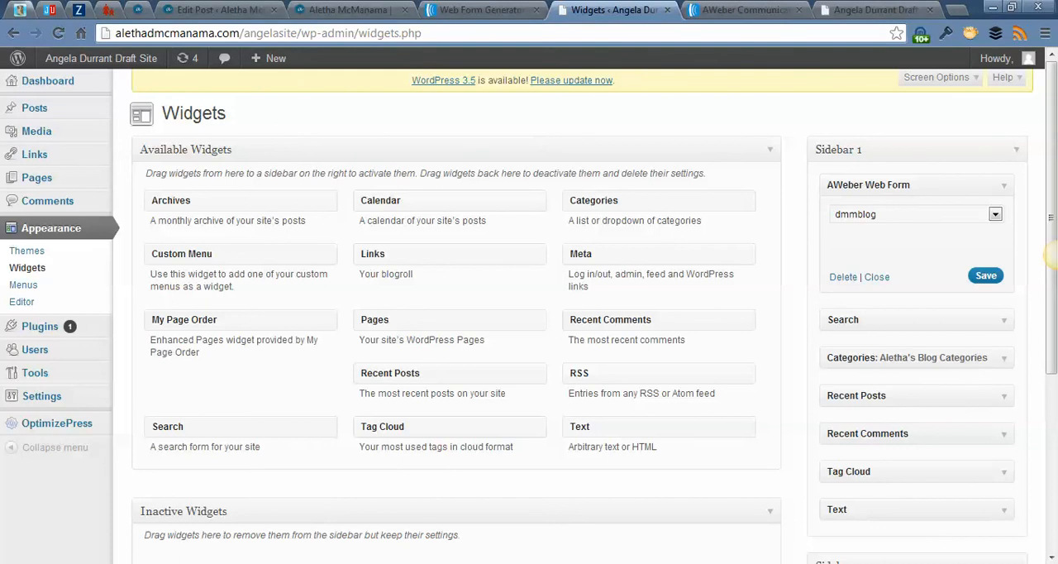
# - Review the opt-in form on the live blog, and open ADM DMM Blog Form in AWeber to examine its design
pyautogui.click(352, 9)
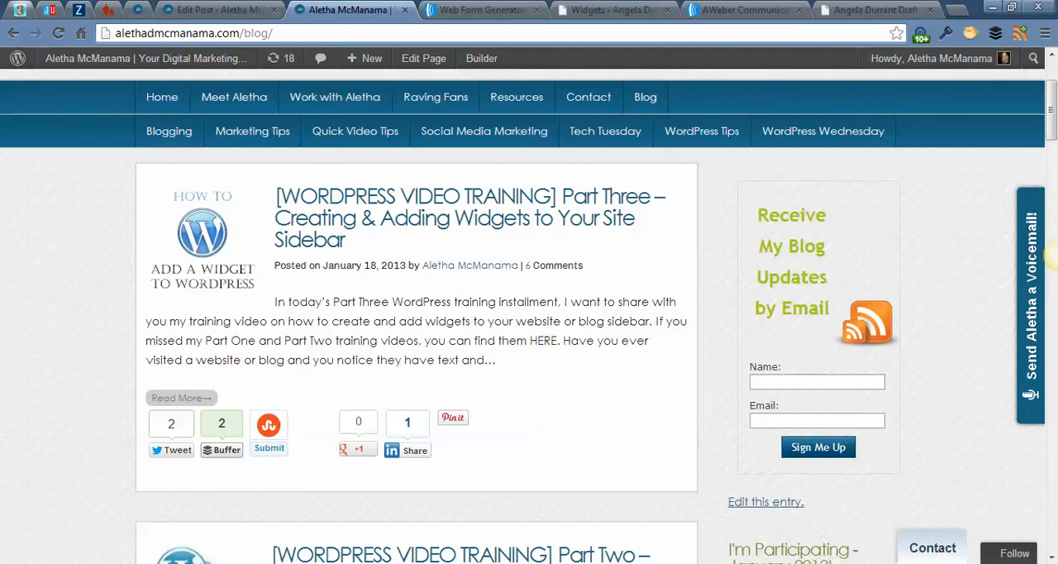
pyautogui.click(484, 10)
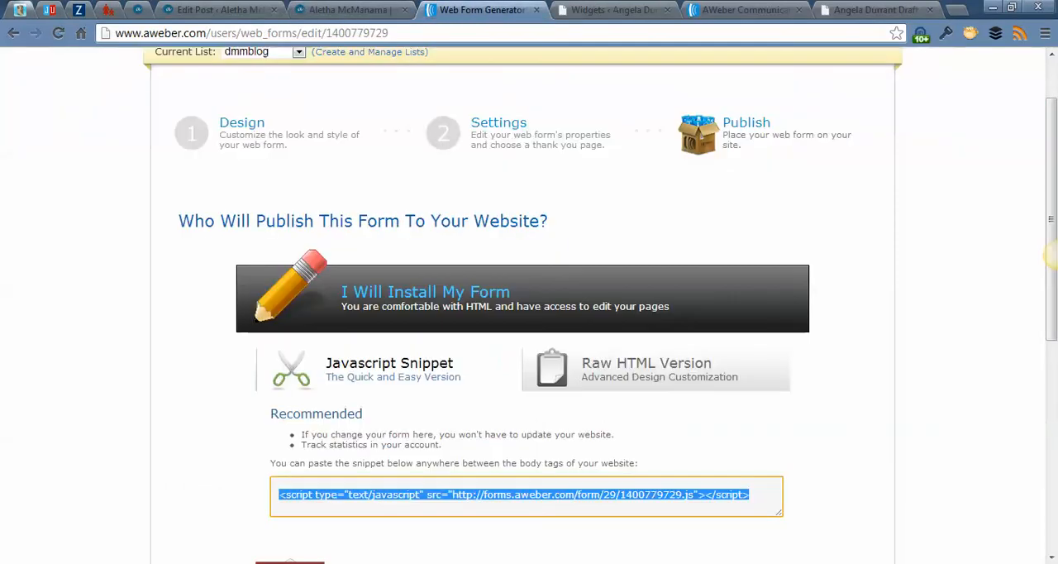
pyautogui.scroll(1, 1050, 257)
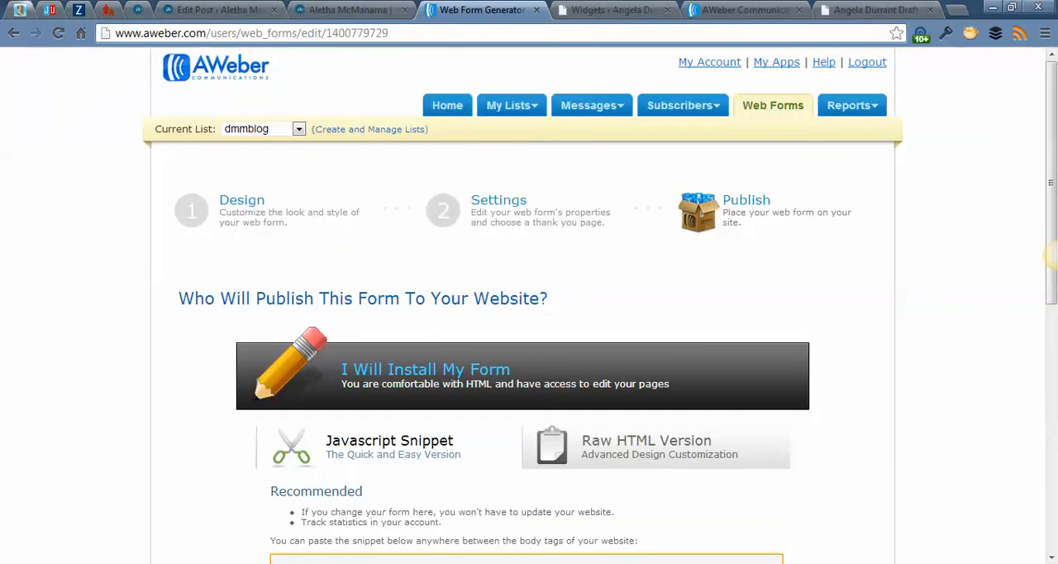
pyautogui.click(776, 106)
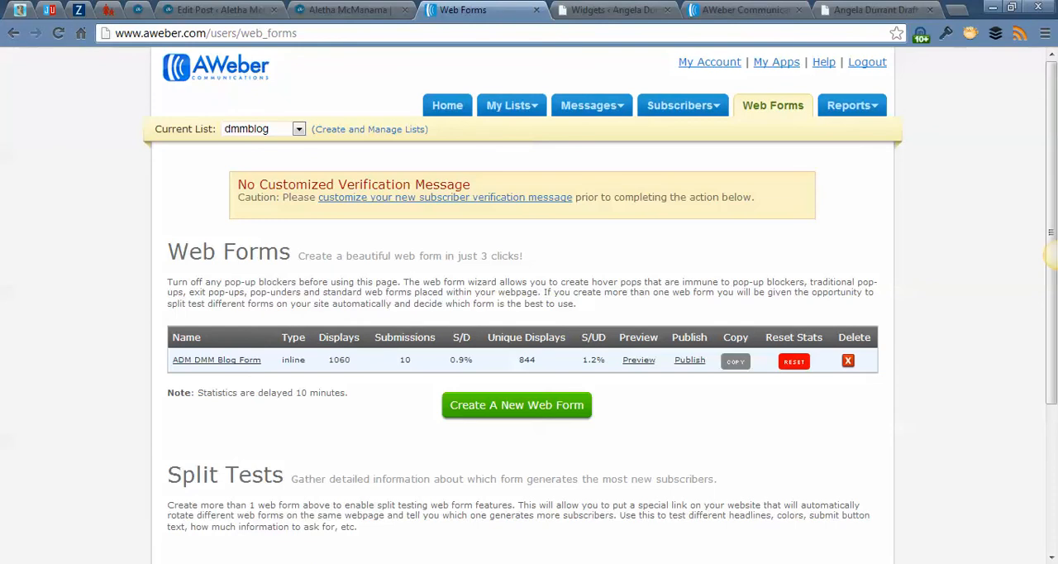
pyautogui.click(216, 359)
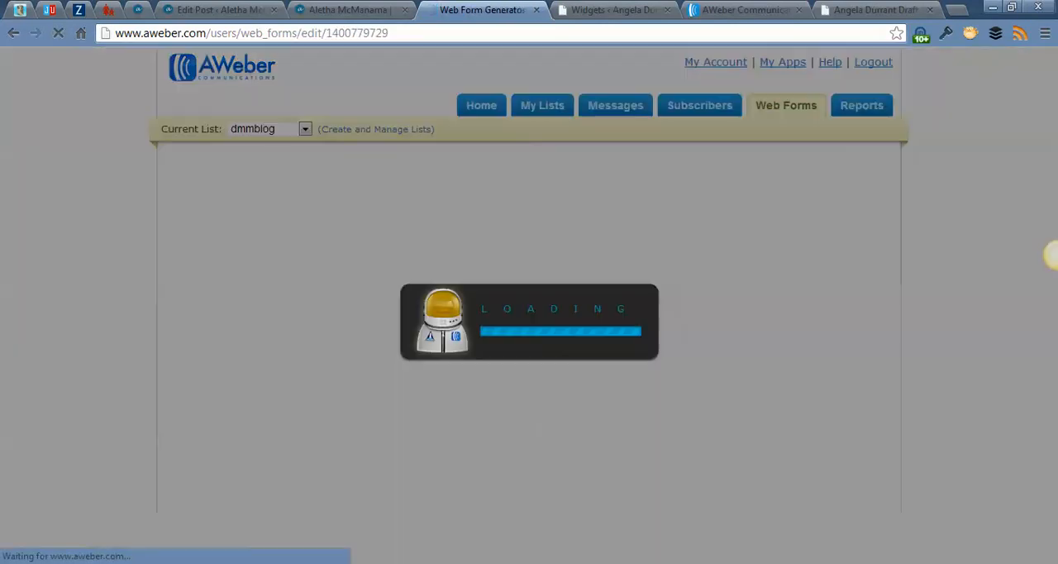
pyautogui.scroll(-1, 1050, 257)
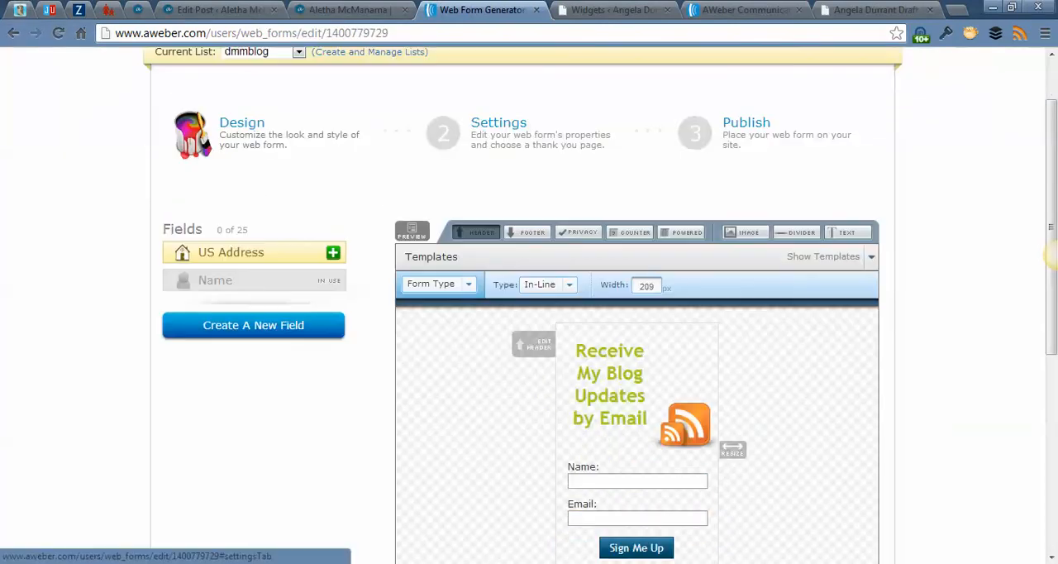
pyautogui.scroll(1, 1050, 256)
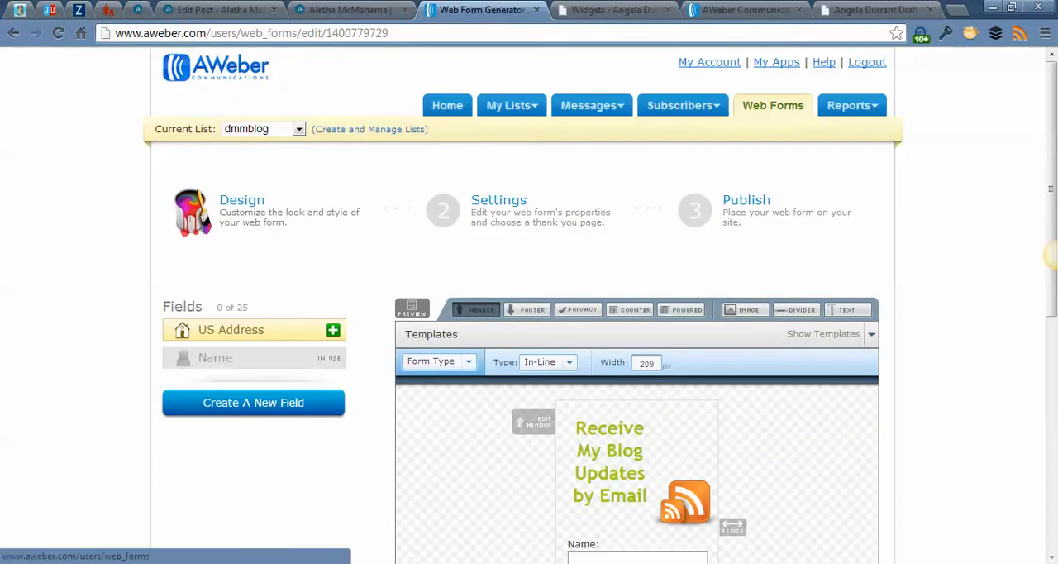
# - Create a new AWeber web form for the dmmblog list and load the Desktop template from the Blog category
pyautogui.click(773, 106)
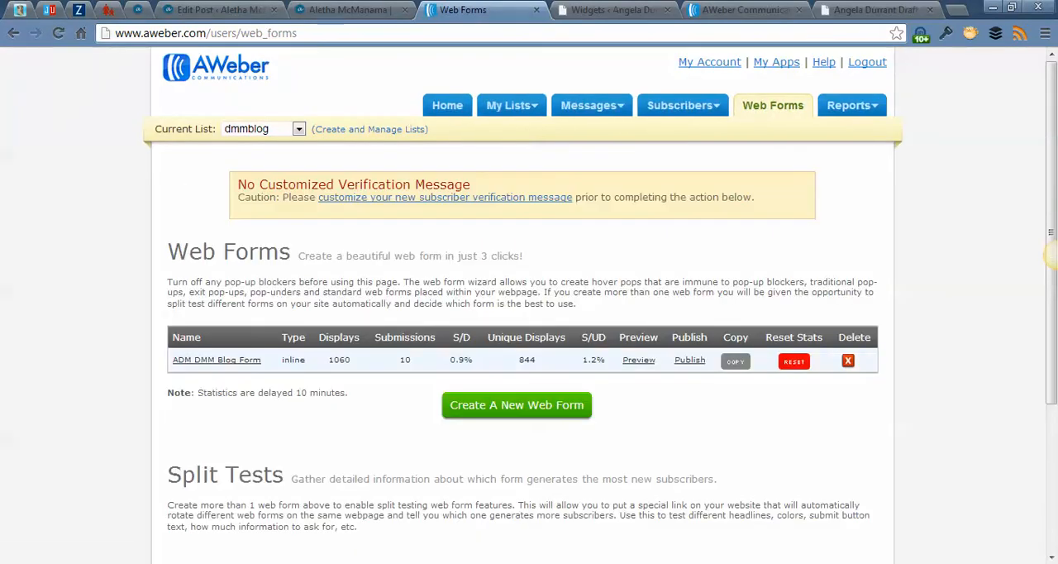
pyautogui.click(516, 405)
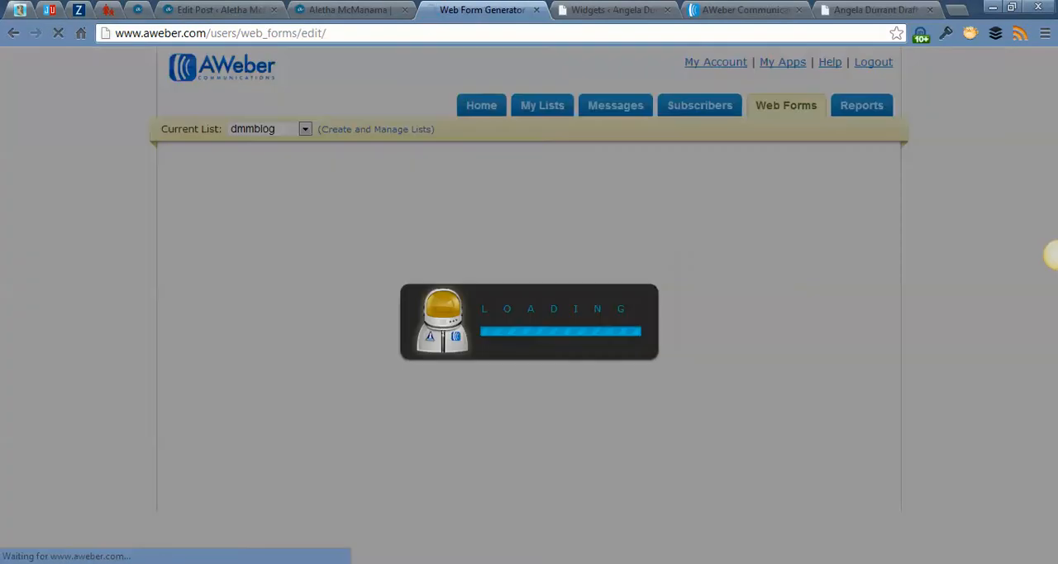
pyautogui.scroll(-1, 1051, 256)
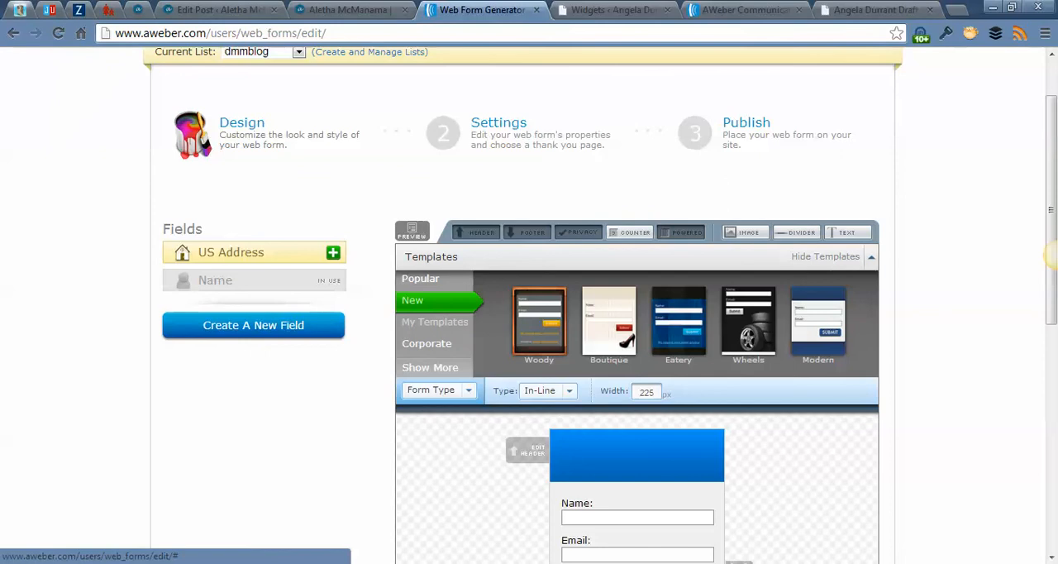
pyautogui.scroll(-1, 1051, 258)
pyautogui.click(430, 289)
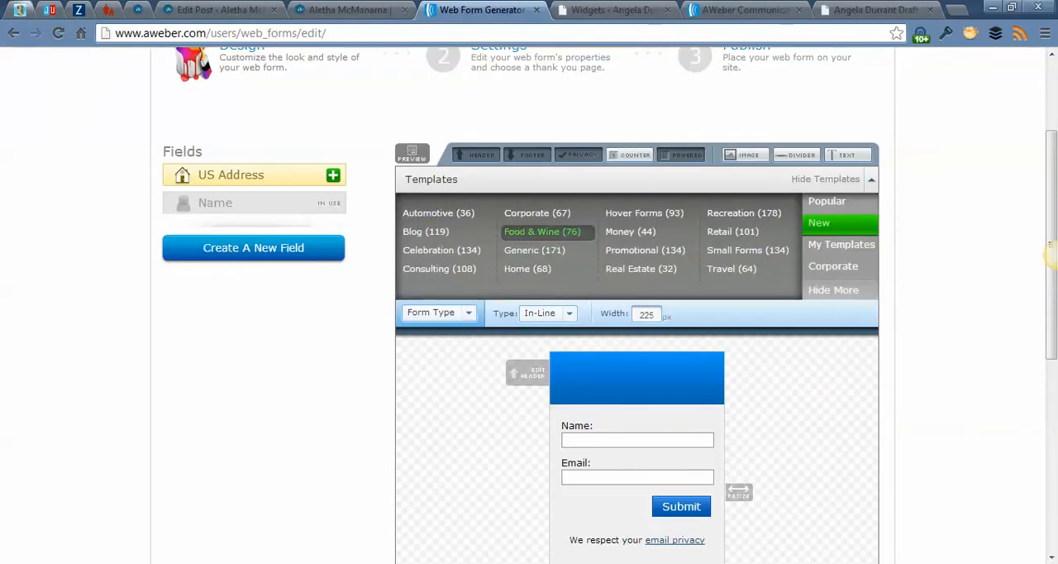
pyautogui.click(425, 232)
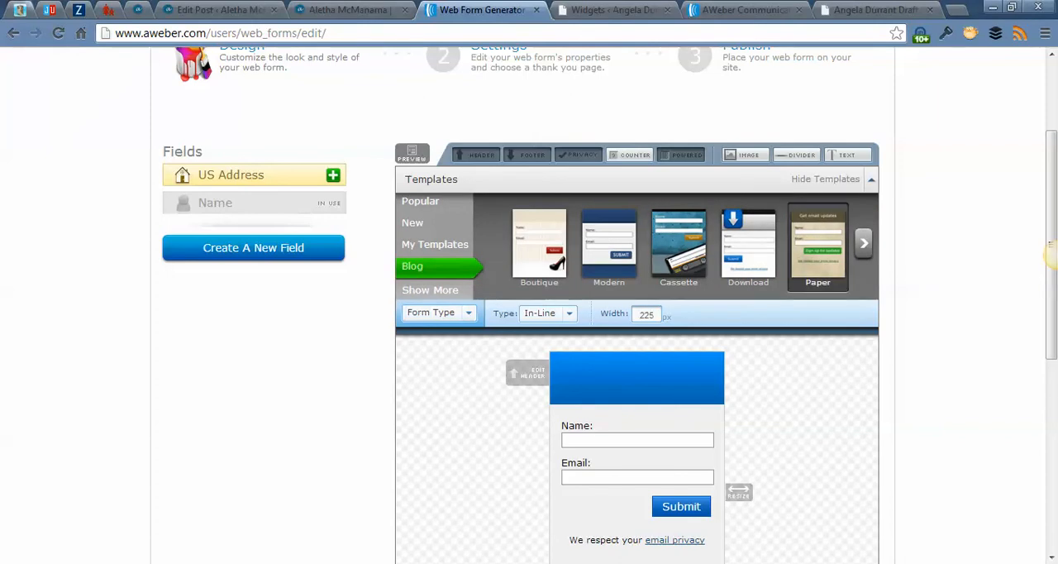
pyautogui.click(864, 242)
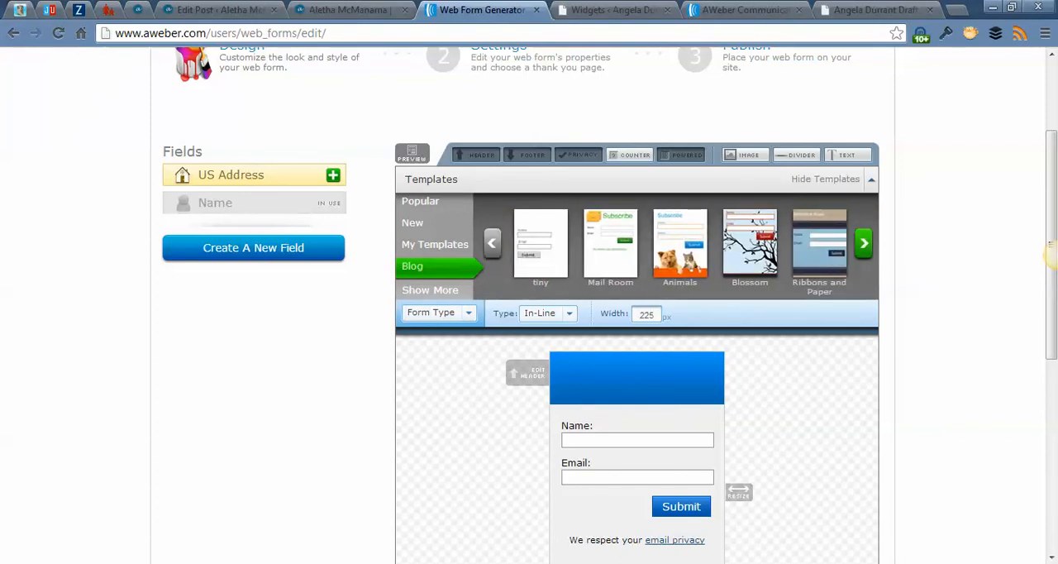
pyautogui.click(864, 243)
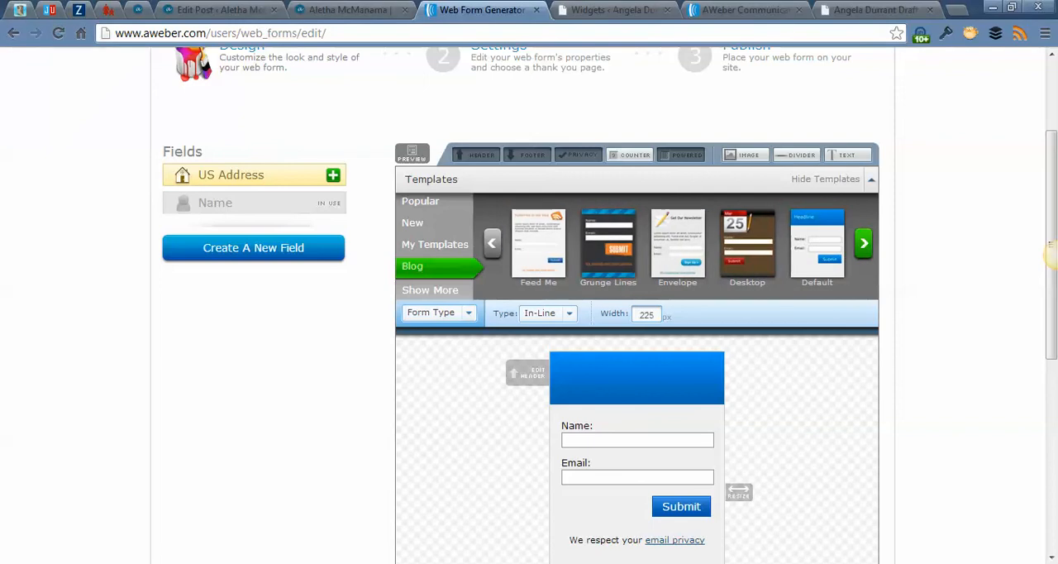
pyautogui.click(747, 245)
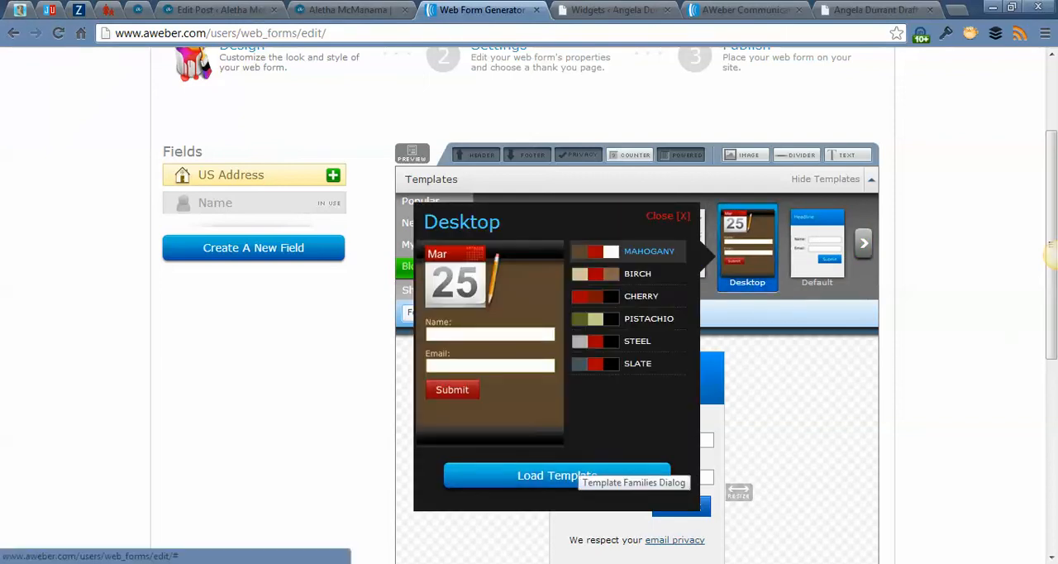
pyautogui.click(579, 476)
# - Add a new custom field named Phone to the web form, using the Text Input type, and save it
pyautogui.scroll(-1, 1050, 258)
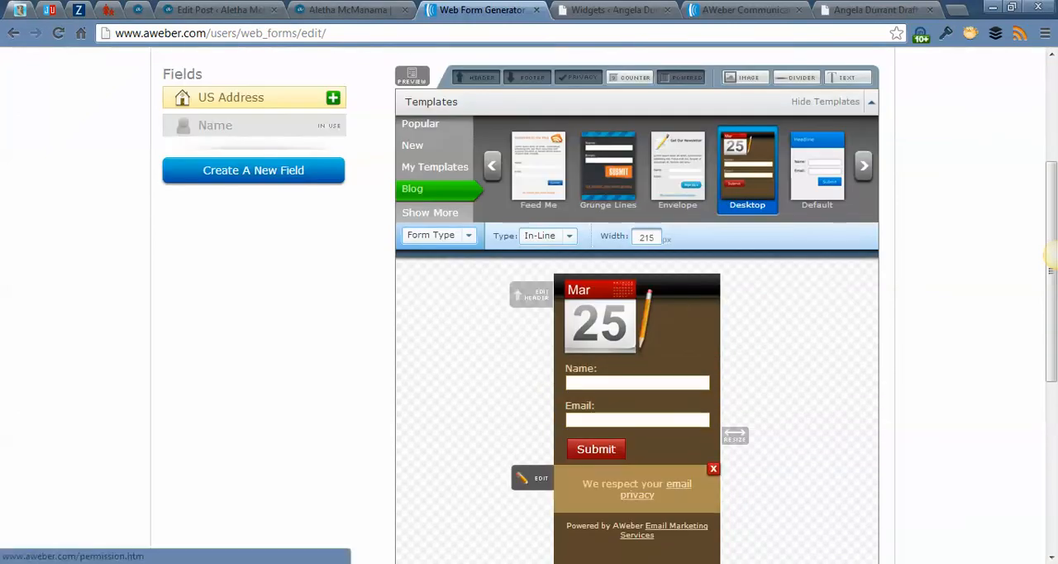
pyautogui.click(253, 170)
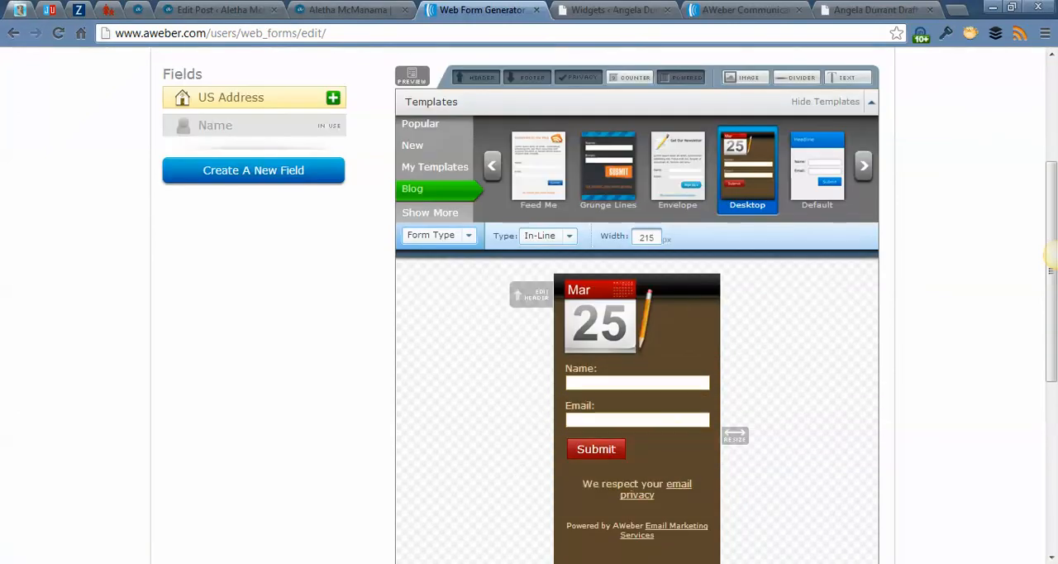
pyautogui.scroll(-1, 1050, 258)
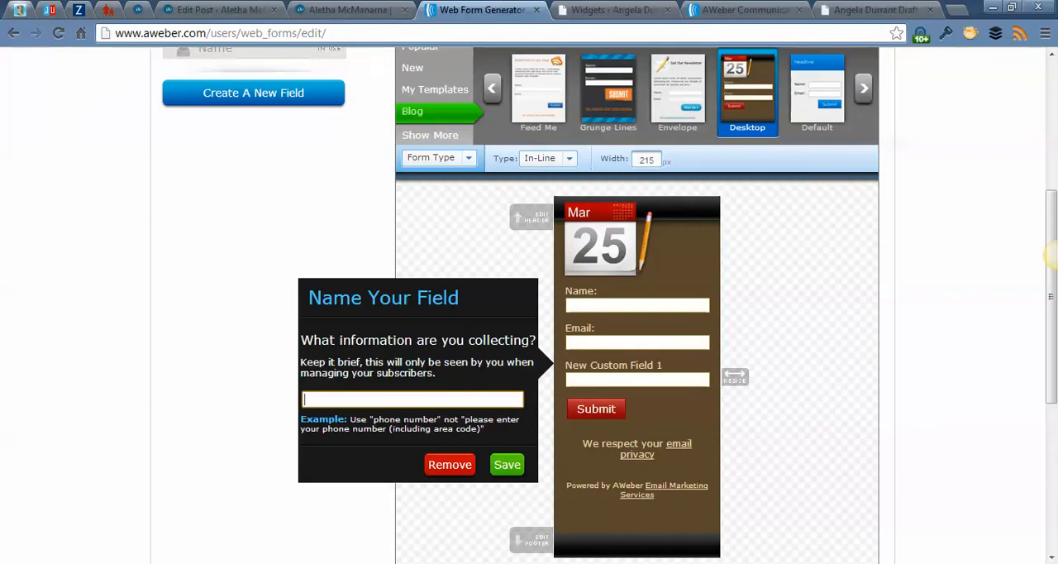
pyautogui.write('Phone')
pyautogui.press('Return')
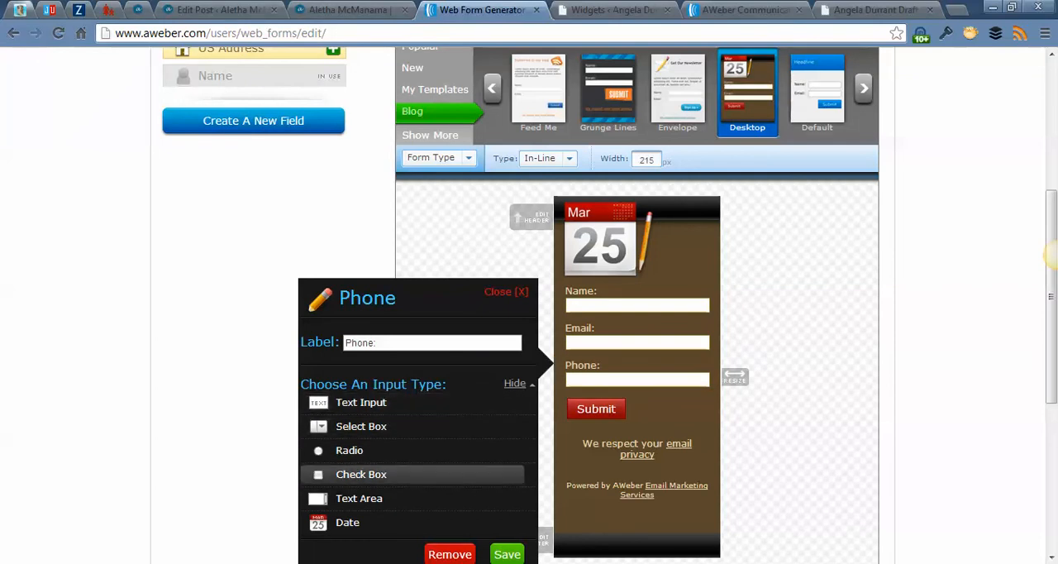
pyautogui.click(361, 403)
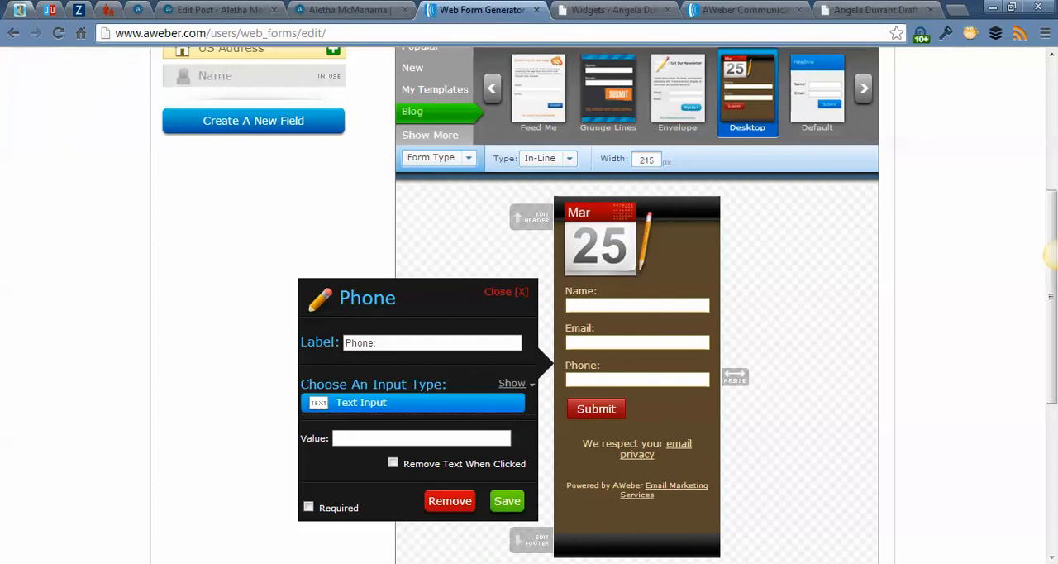
pyautogui.click(507, 501)
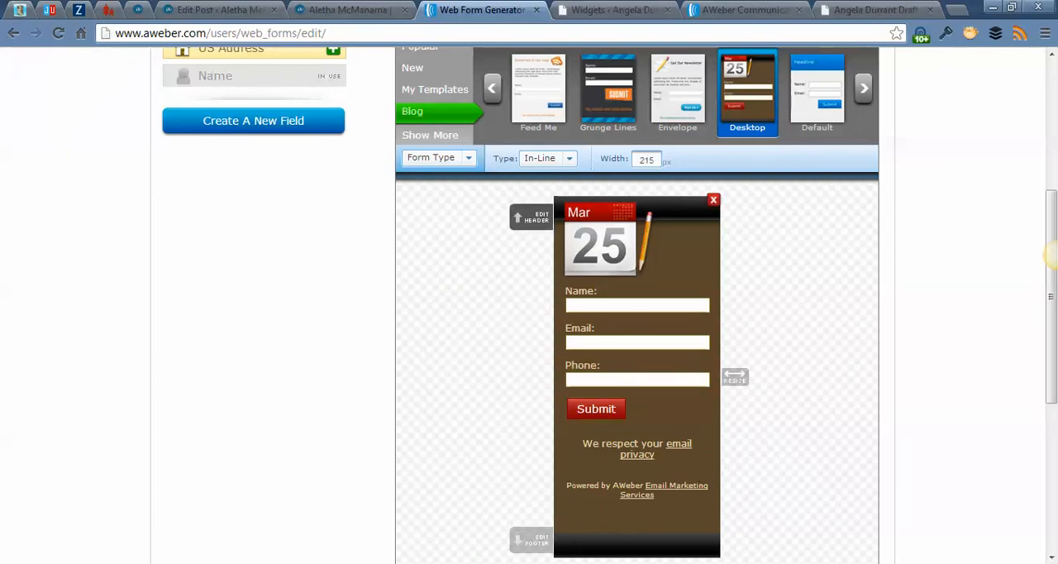
# - Set the web form's header text to "My Newsletter" and save the header
pyautogui.click(531, 217)
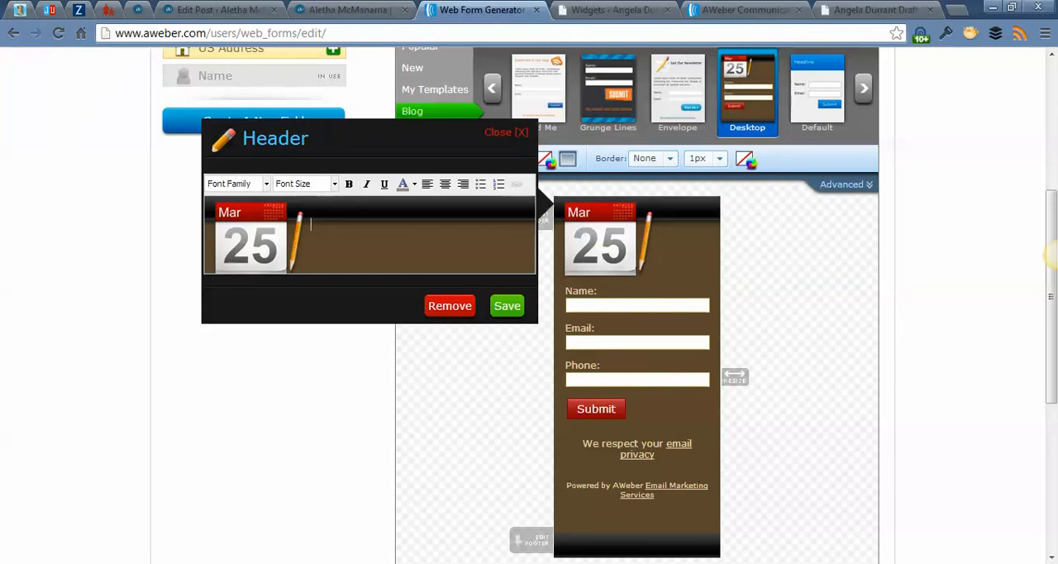
pyautogui.hotkey('ctrl', 'a')
pyautogui.write('My Ne')
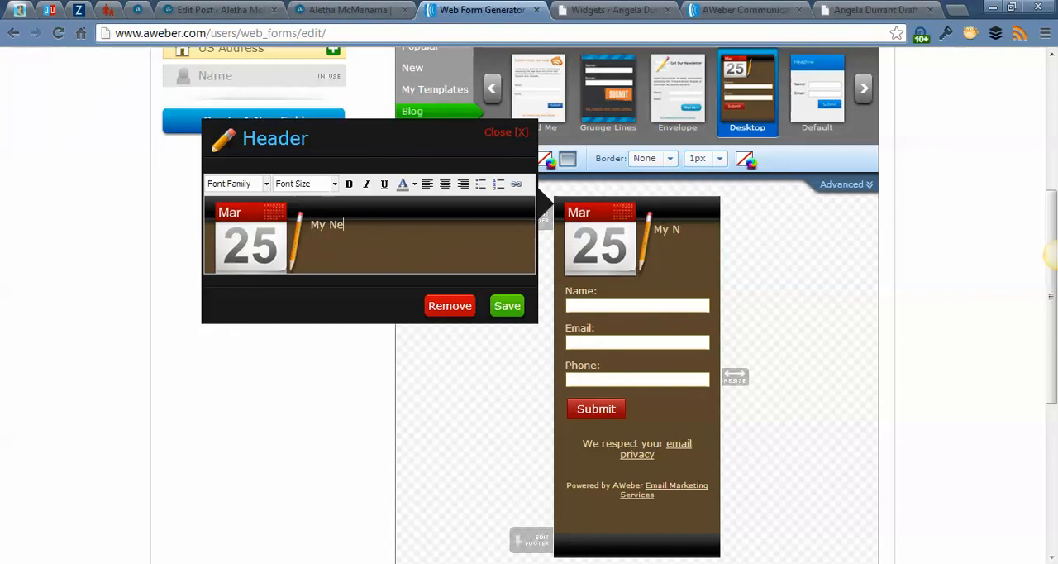
pyautogui.write('wsletter')
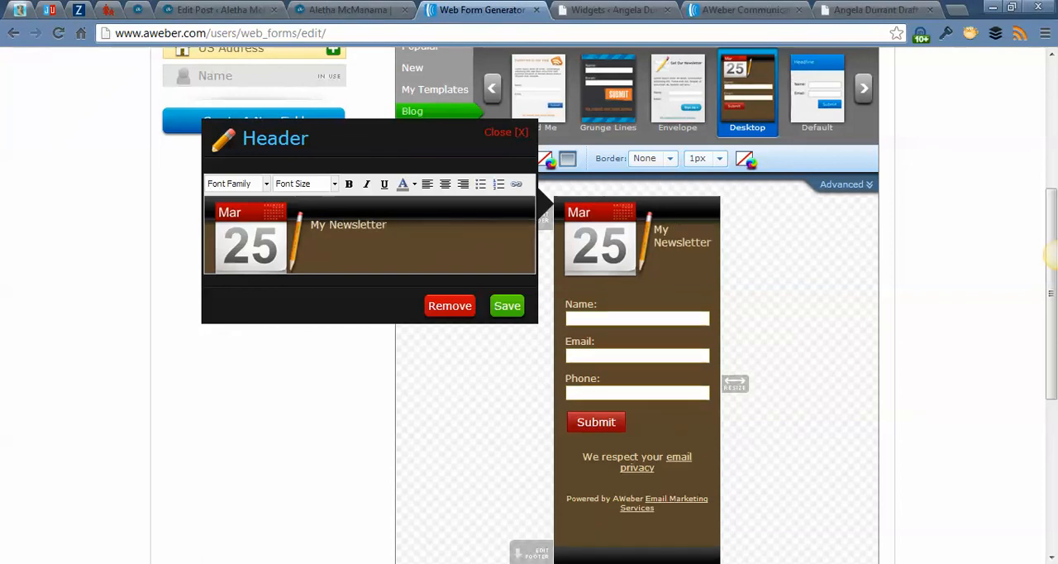
pyautogui.click(507, 306)
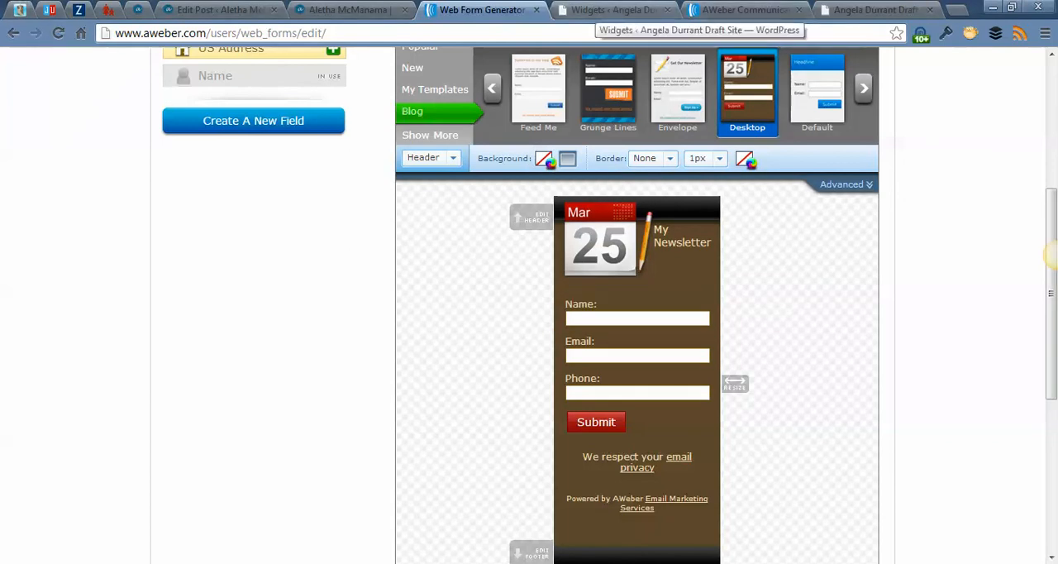
# - Switch to the WordPress Widgets page, reload it, and set Sidebar 1's AWeber Web Form widget to the dmmblog list and ADM DMM Blog Form
pyautogui.click(616, 10)
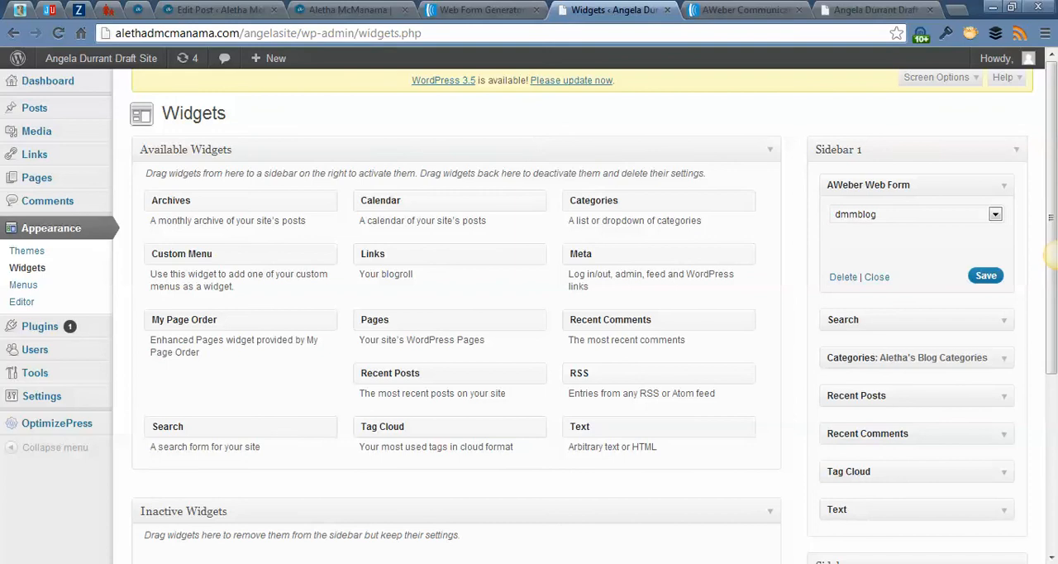
pyautogui.click(58, 33)
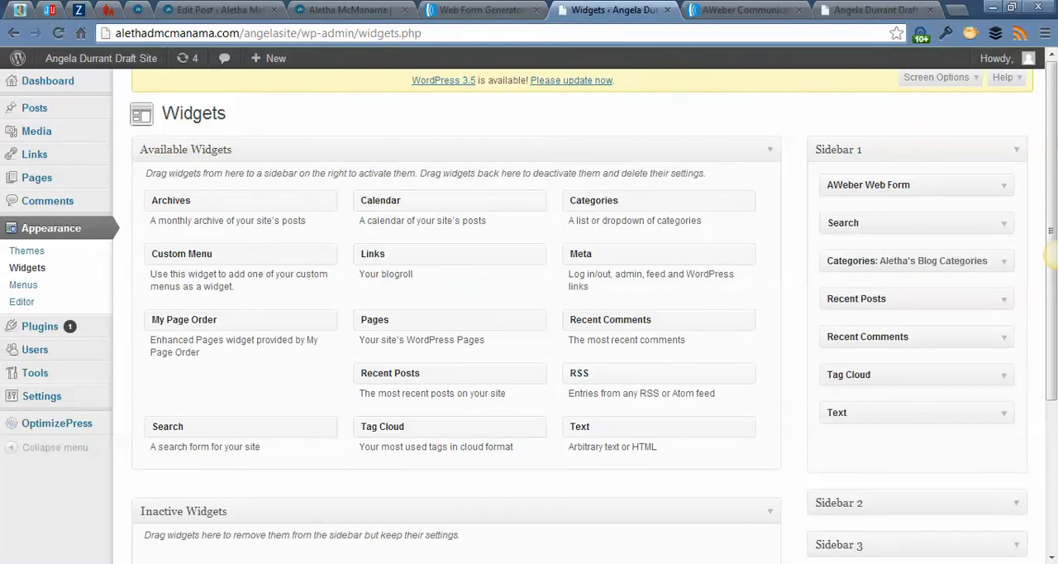
pyautogui.click(1003, 184)
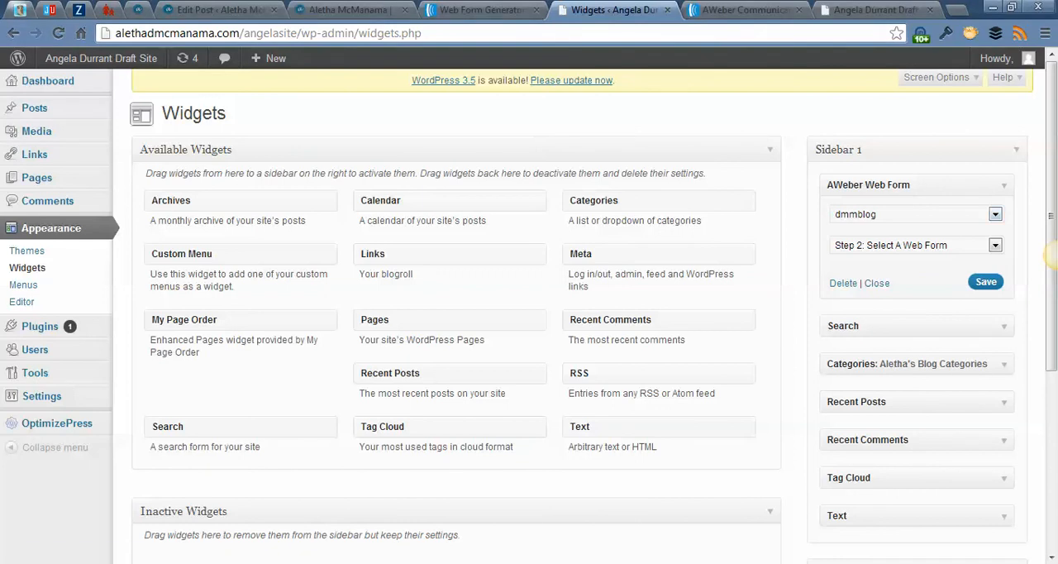
pyautogui.click(995, 246)
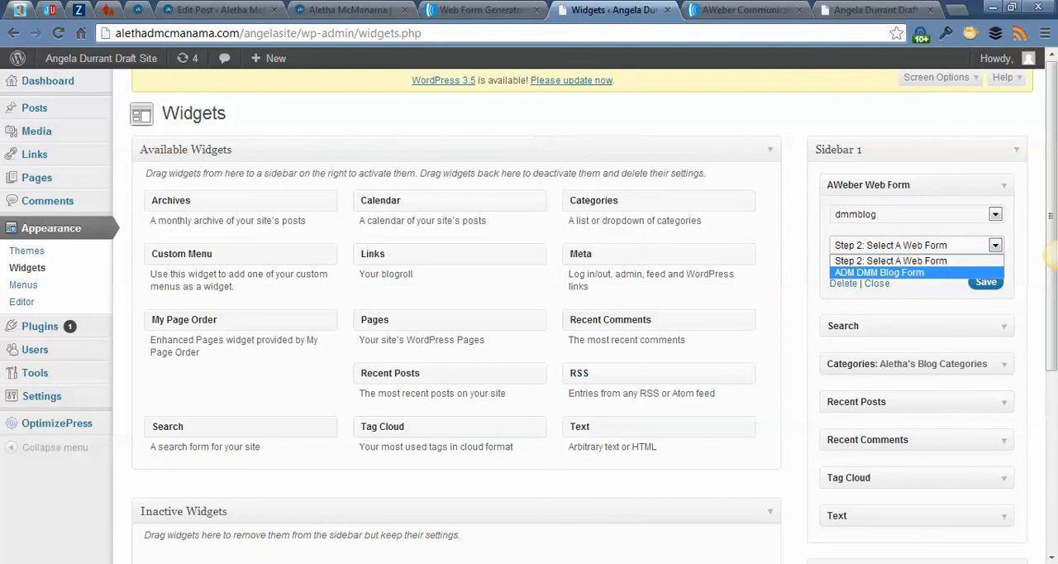
pyautogui.press('Return')
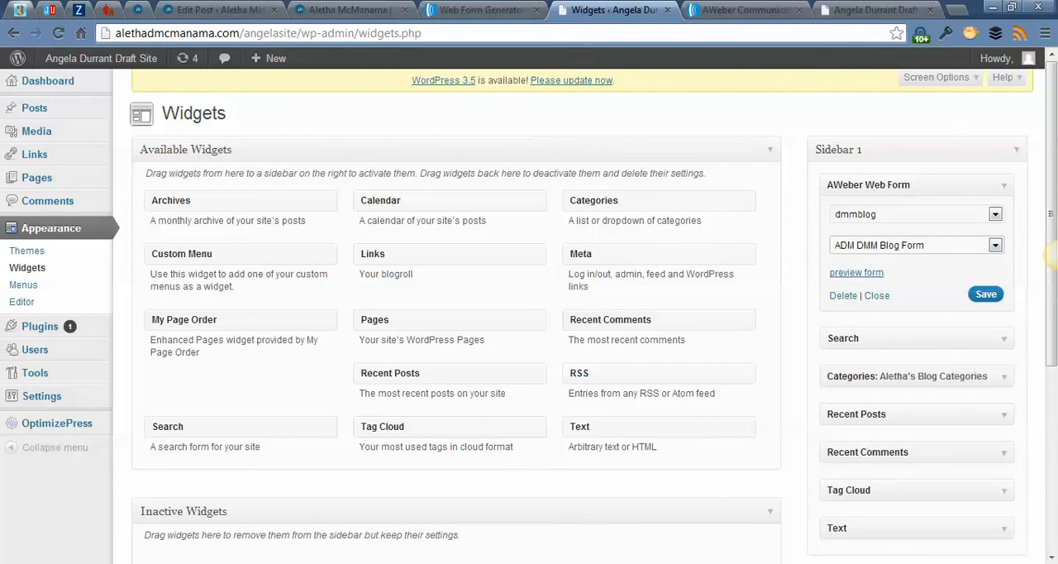
# - Preview ADM DMM Blog Form from the AWeber Web Form widget, return to the widgets page and save the widget
pyautogui.click(857, 273)
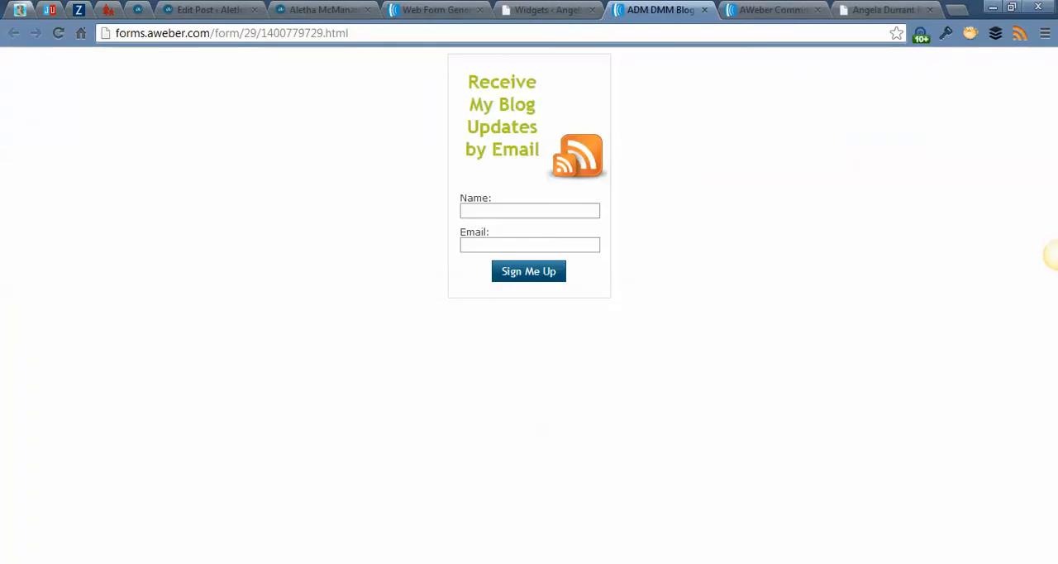
pyautogui.hotkey('ctrl', 'shift', 'Tab')
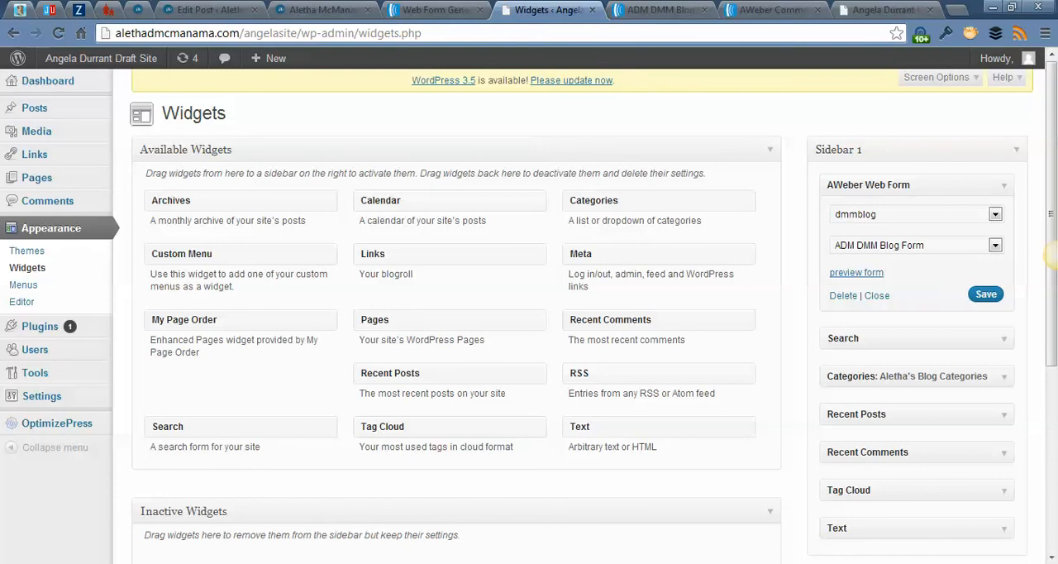
pyautogui.click(986, 295)
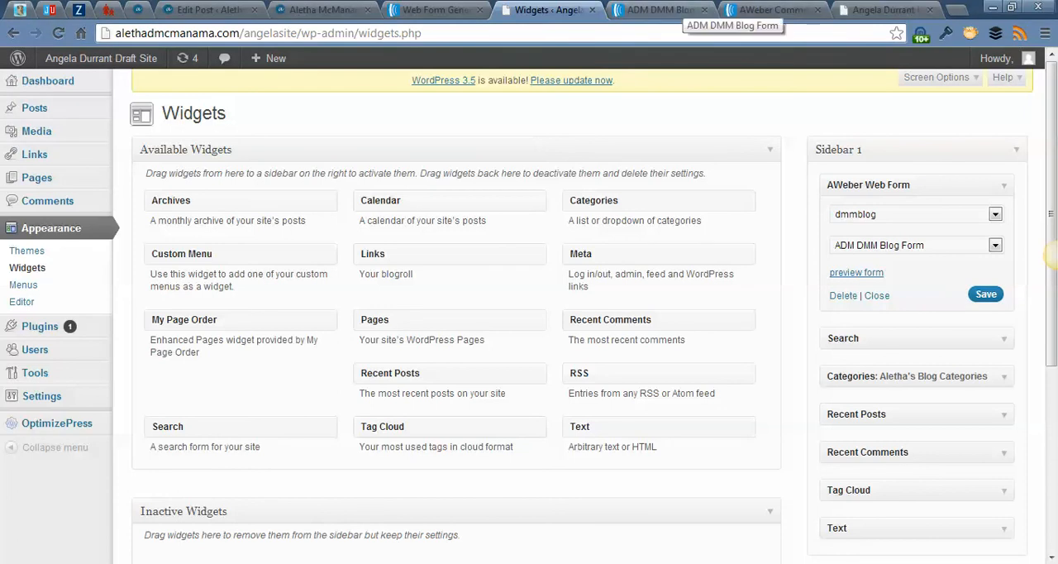
# - Reload the draft site's home page to check the AWeber opt-in form in the sidebar
pyautogui.click(878, 10)
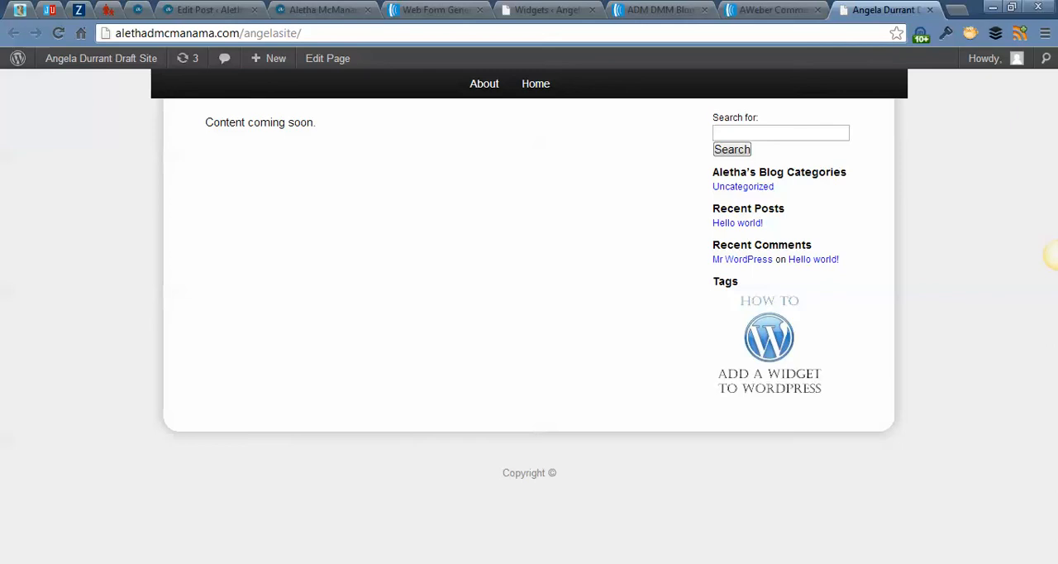
pyautogui.click(58, 34)
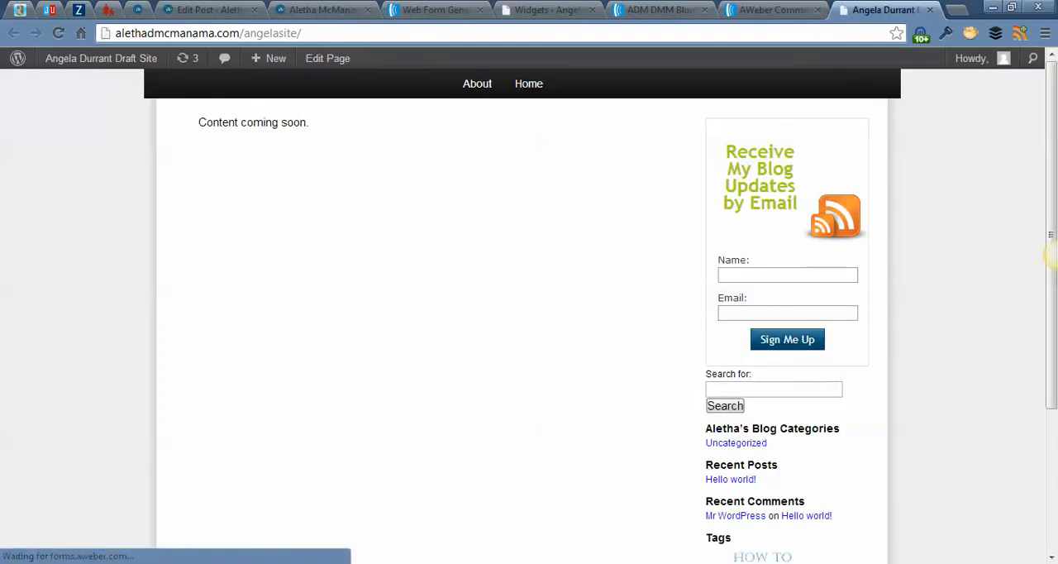